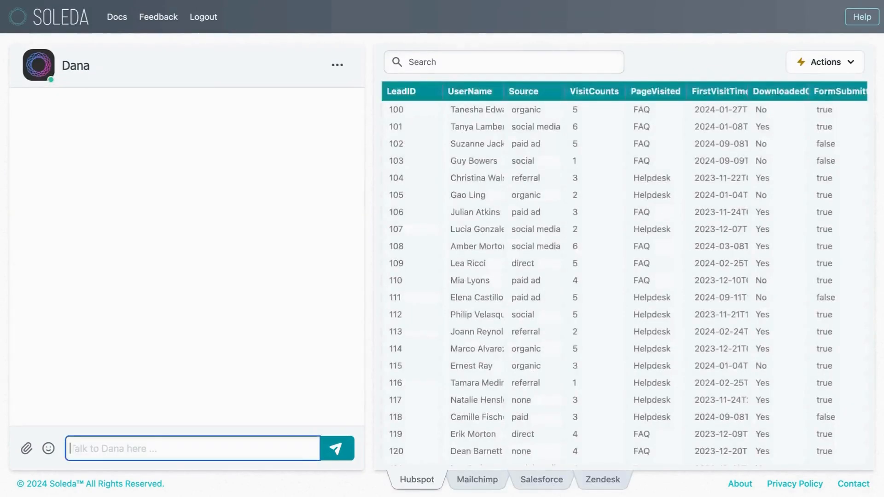
Begin a chat message to the assistant reading "Can I see a figure that shows ...".
text(Can I see a figure that shows ...)
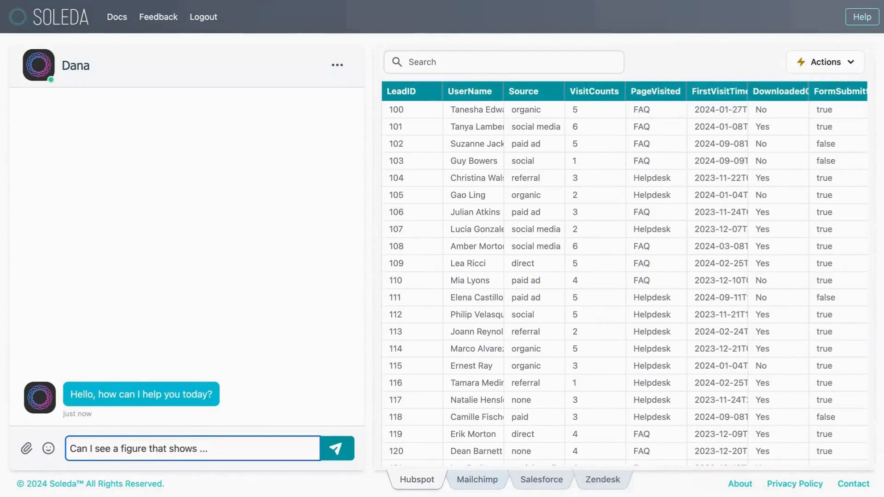
Bring up the Salesforce table and examine the values in its Stage column.
click(534, 481)
scroll(510, 233, right, 3)
scroll(511, 233, right, 5)
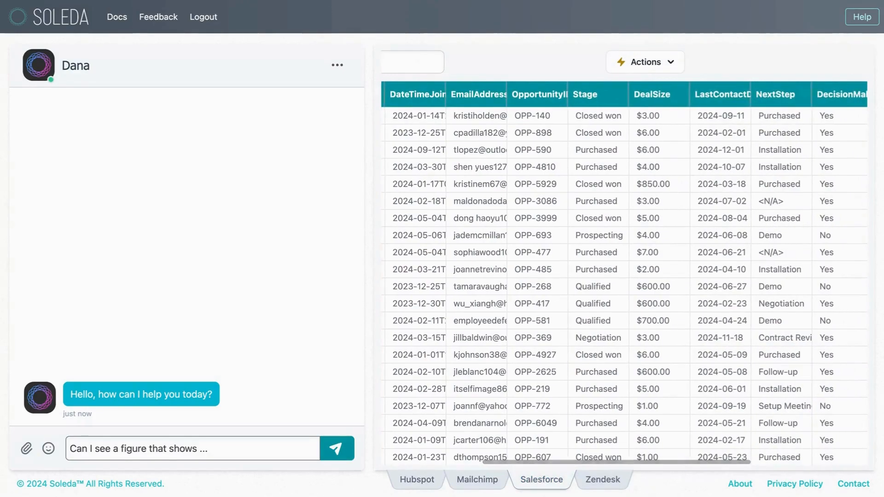
scroll(608, 231, down, 1)
click(607, 229)
Complete the drafted question with "the number of users at each sales stage?" and send it.
click(242, 445)
text(the number of users at each sales stage?)
key(Return)
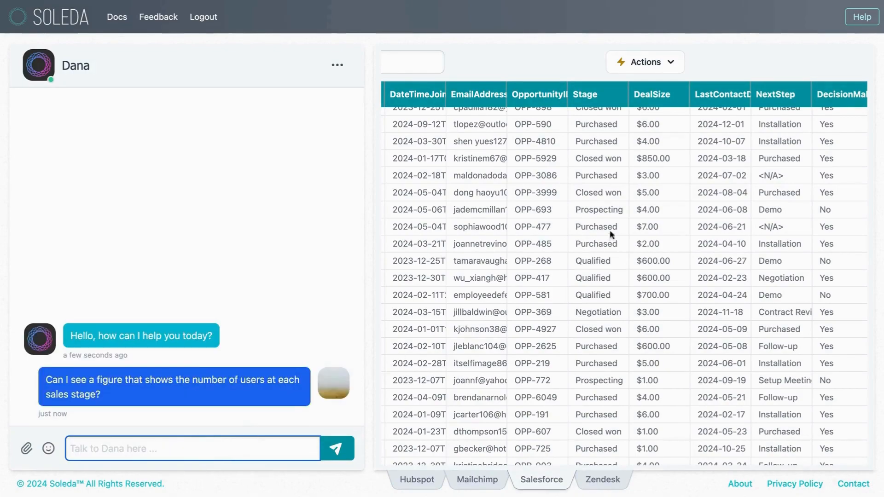
Review the Stage values and the generated SQL query, and inspect the bars of the resulting sales stage chart.
click(612, 228)
click(600, 328)
scroll(599, 325, down, 5)
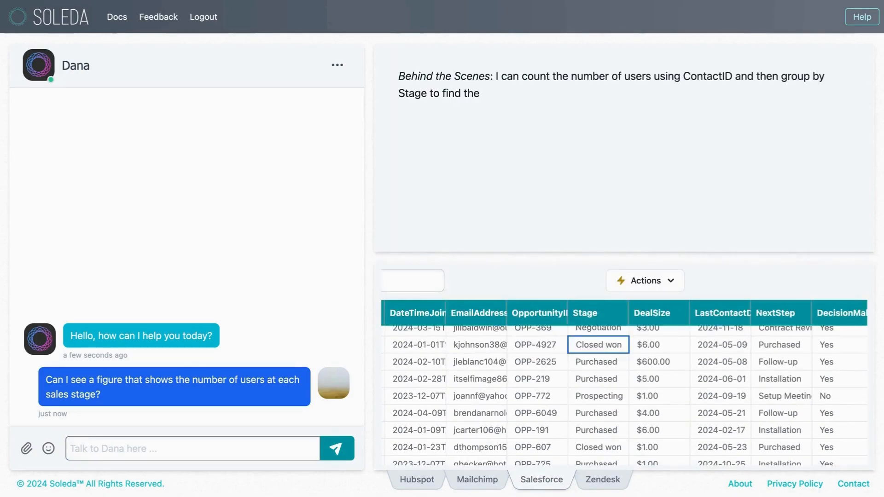
scroll(602, 414, left, 2)
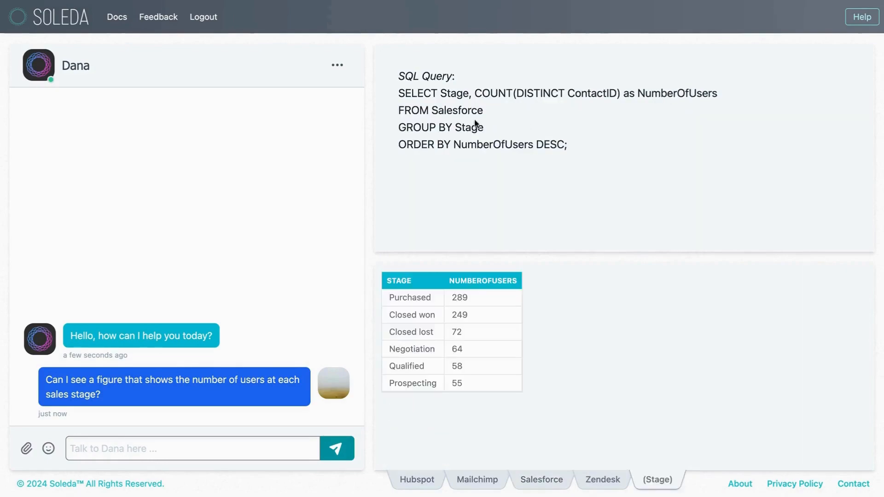
double_click(576, 93)
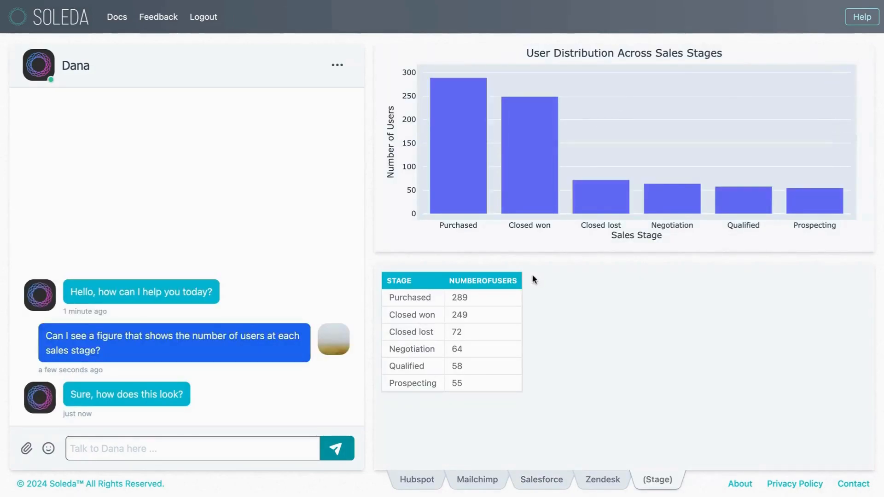
mouse_move(461, 175)
mouse_move(518, 182)
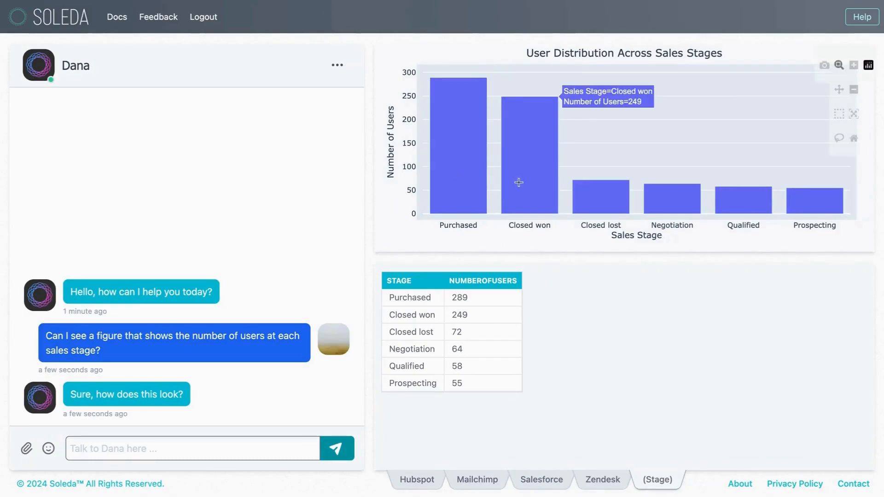
mouse_move(597, 205)
Draft the follow-up "Looks great! Let's go deeper by finding the number of users at each stage, but limited only to users who ...".
click(193, 447)
text(Looks grea)
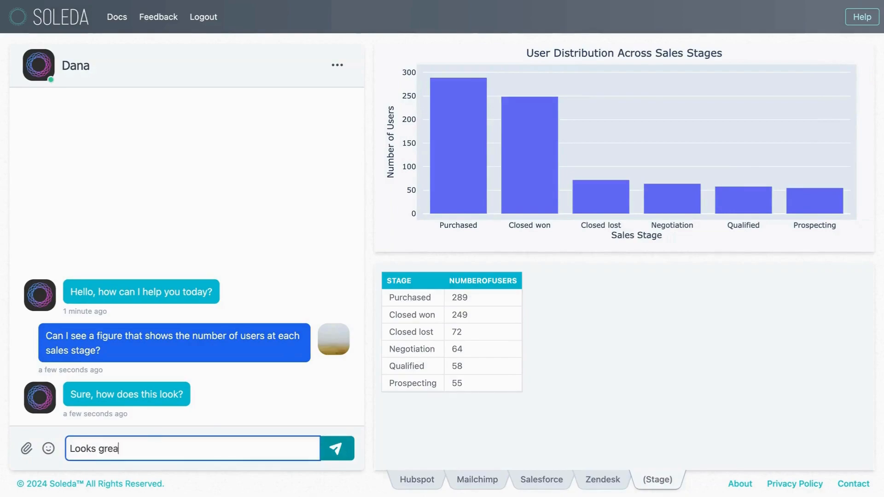
text(t! Let's go deeper)
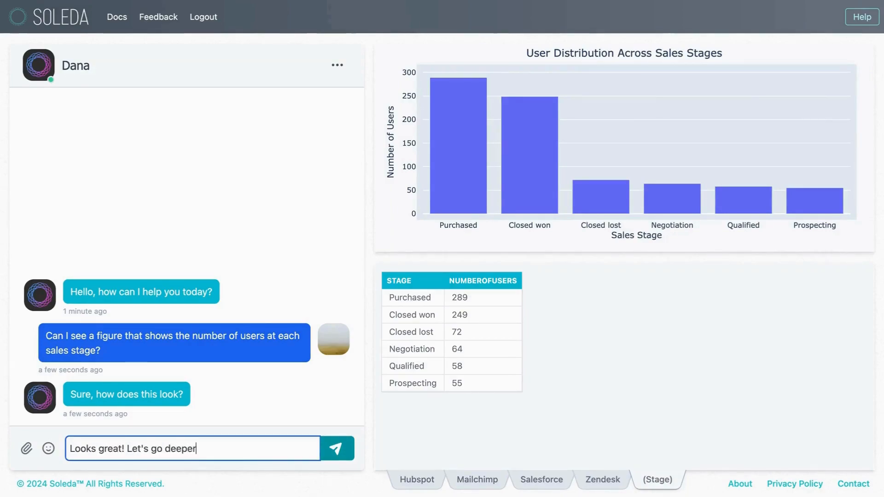
text( by finding the number of users a)
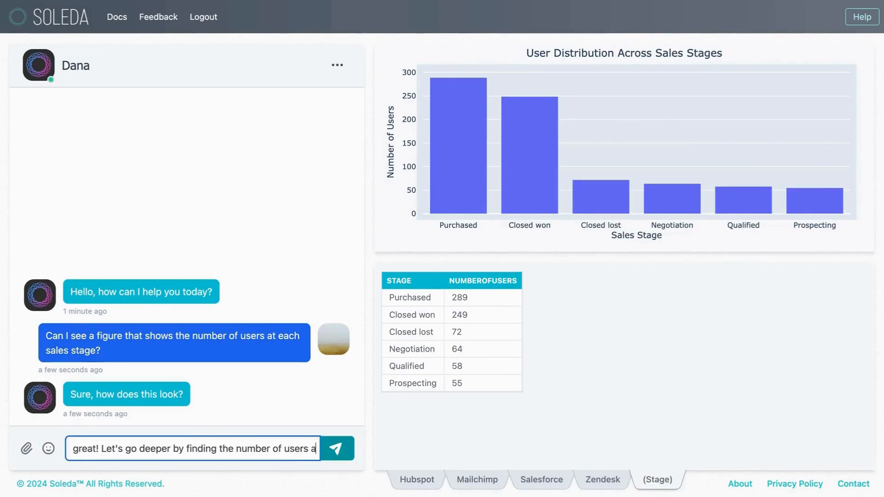
text(t each stage, )
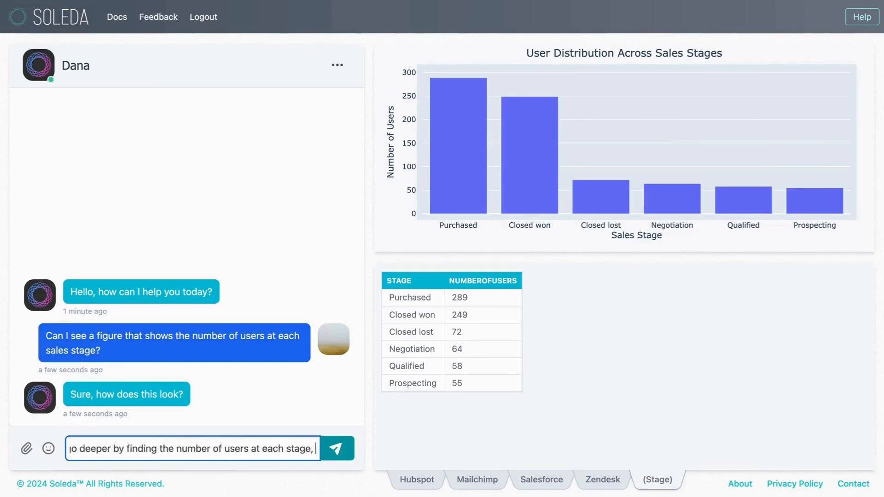
text(but limited on)
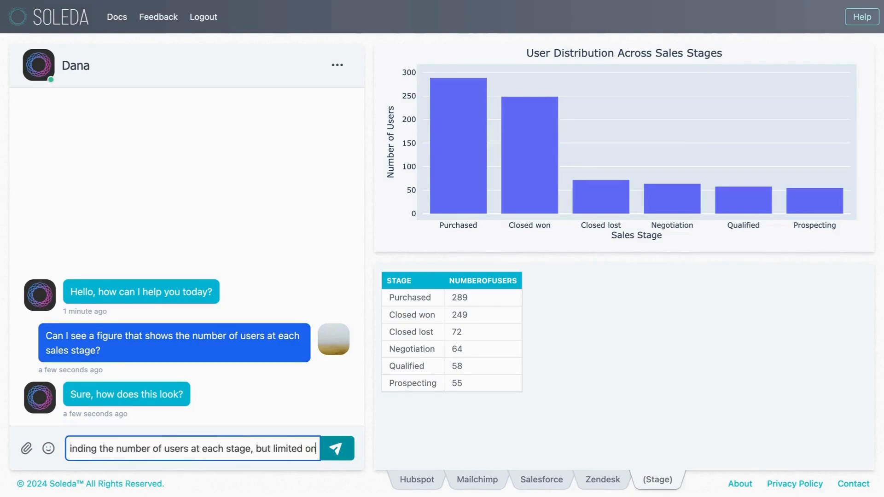
text(ly to users)
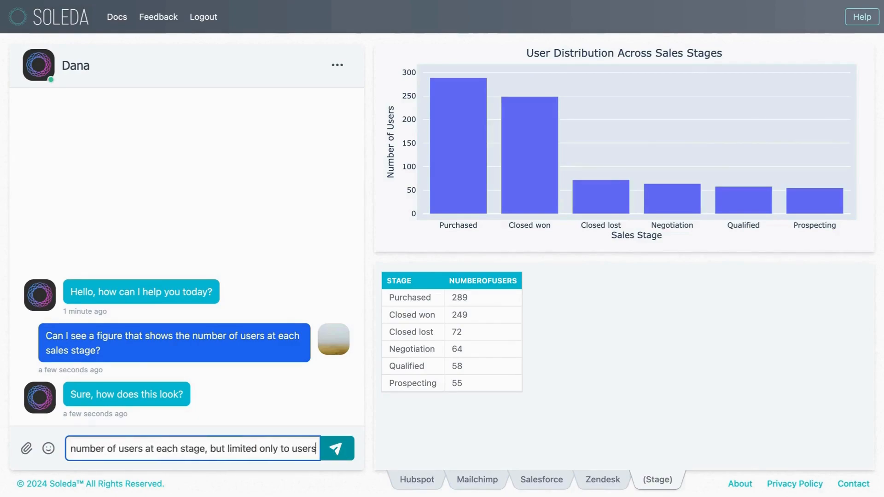
text( who ...)
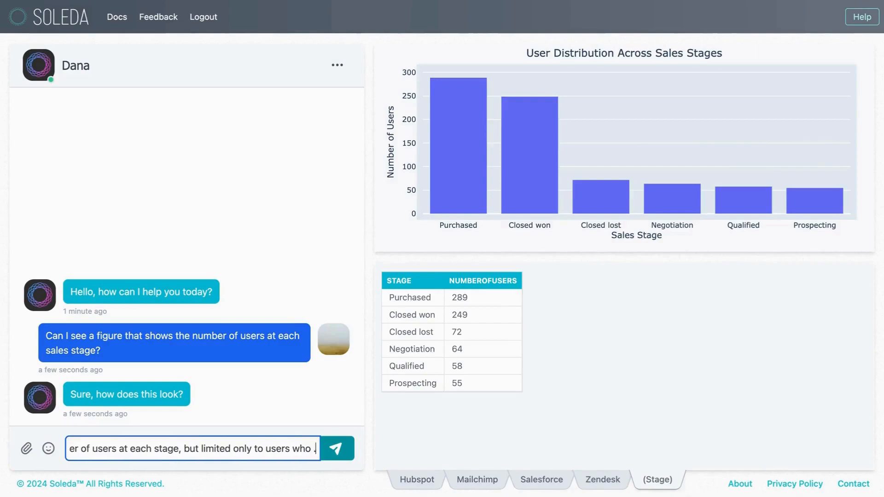
Bring up the Mailchimp table and widen its Campaign_Name column to read the full campaign names.
click(590, 419)
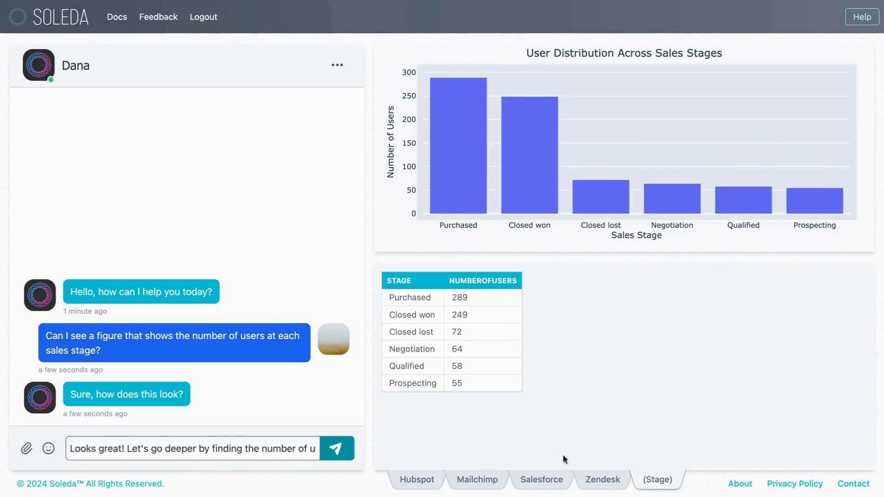
click(472, 483)
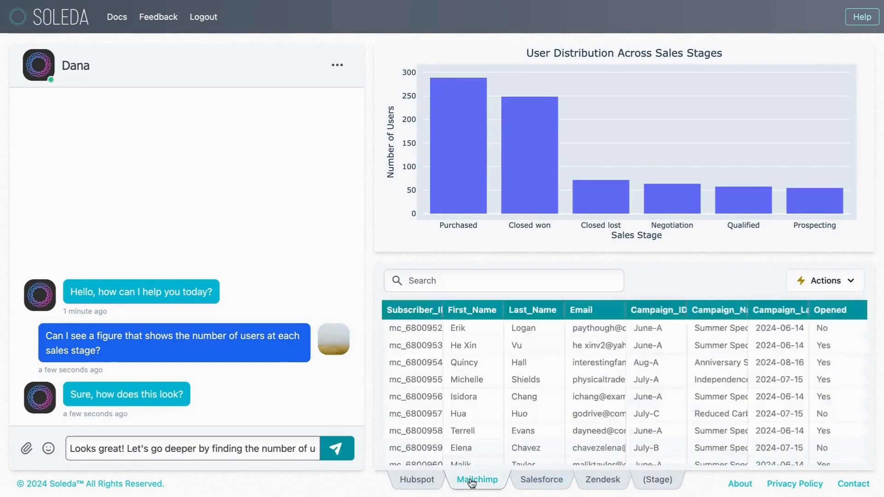
scroll(479, 392, right, 3)
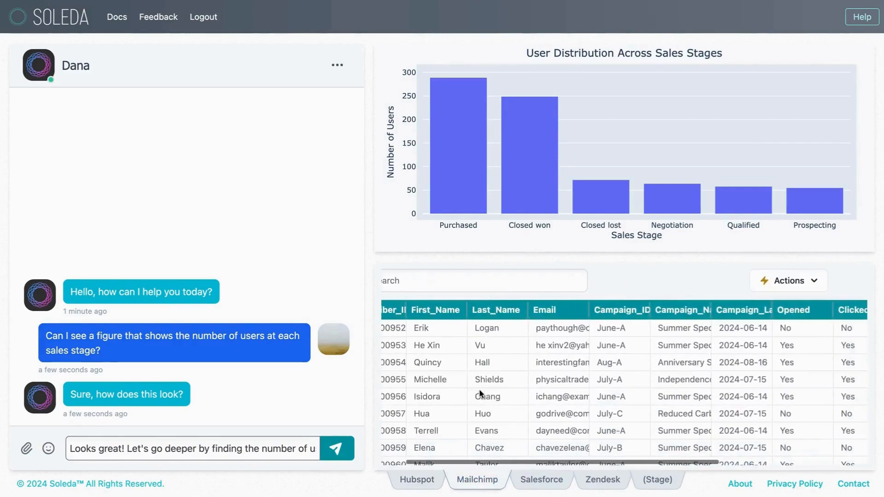
scroll(689, 382, right, 2)
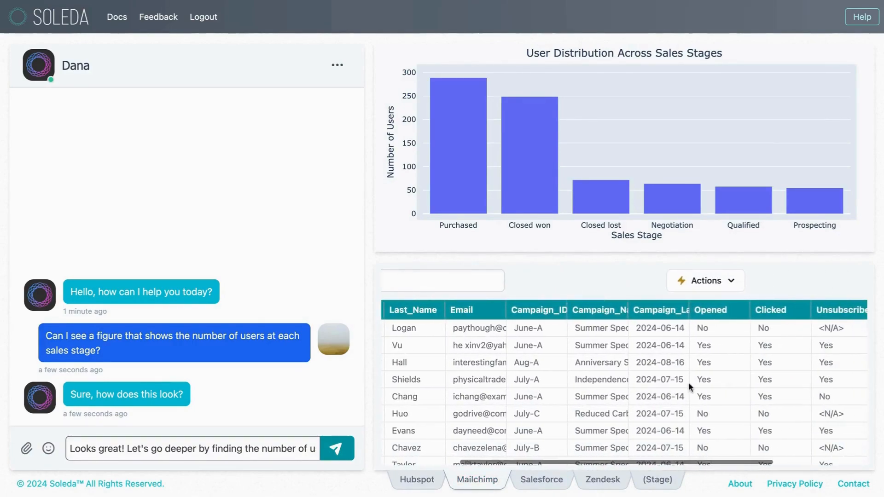
double_click(628, 310)
scroll(637, 338, down, 1)
scroll(638, 340, down, 3)
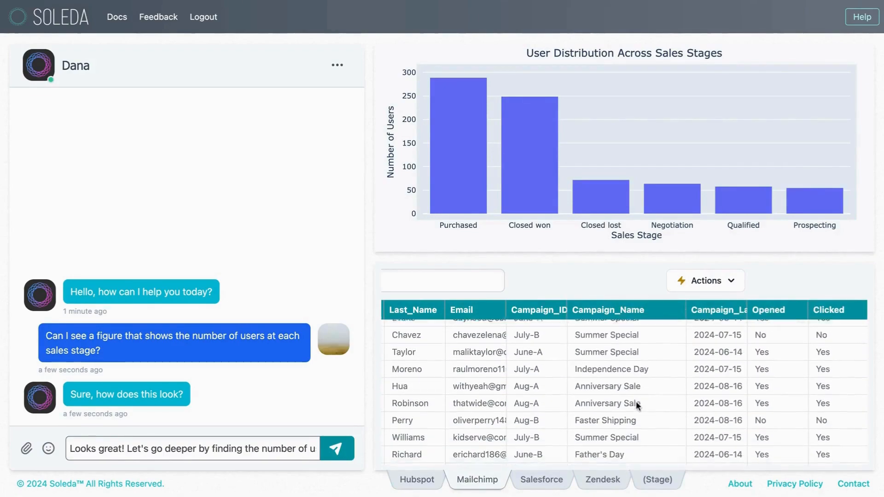
double_click(640, 400)
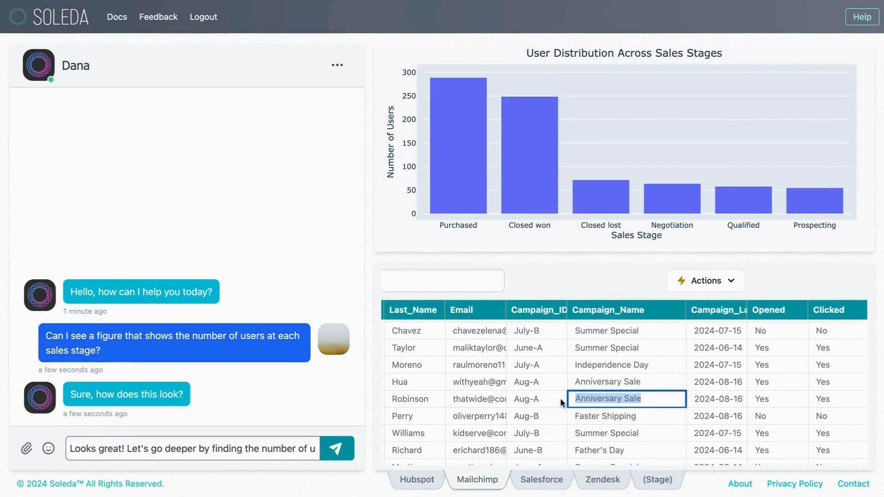
click(670, 351)
click(654, 435)
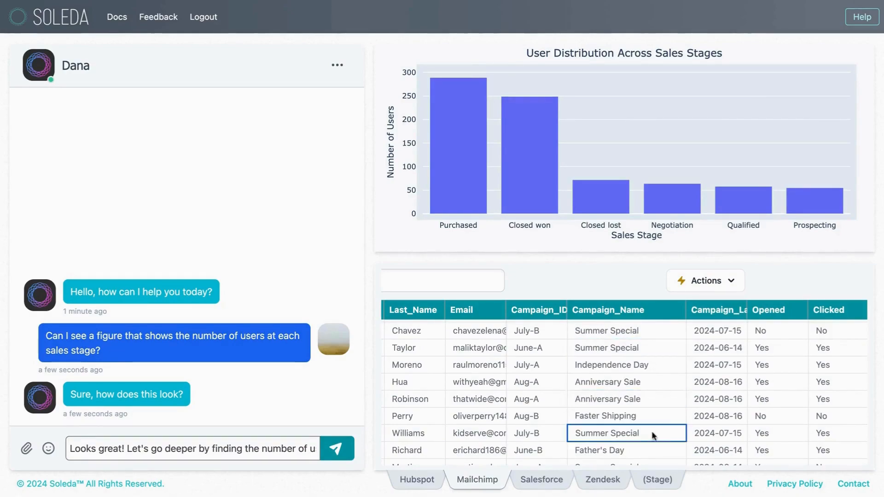
Replace the draft's trailing dots with "were a part of the 'Anniversary Sale' email campaign" and send the message.
click(290, 451)
key(End)
key(BackSpace)
key(BackSpace)
key(BackSpace)
text(were a)
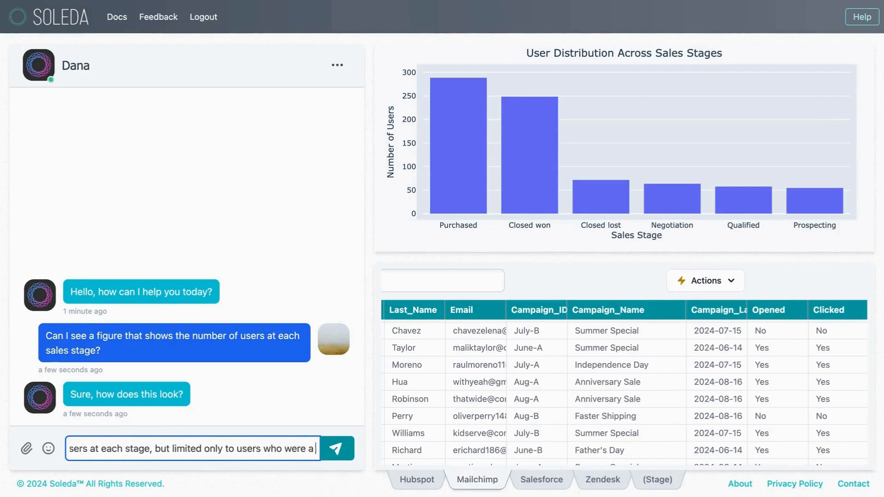
text( part of the 'Anniversary Sale)
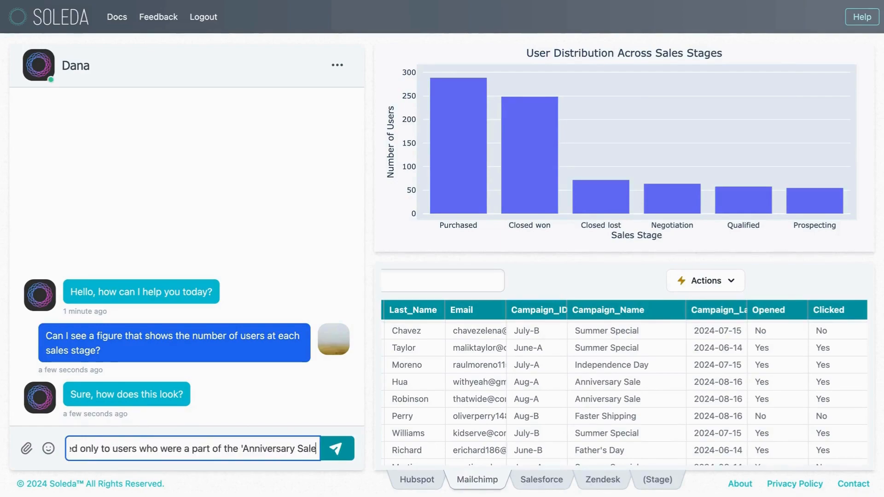
text(' email cama)
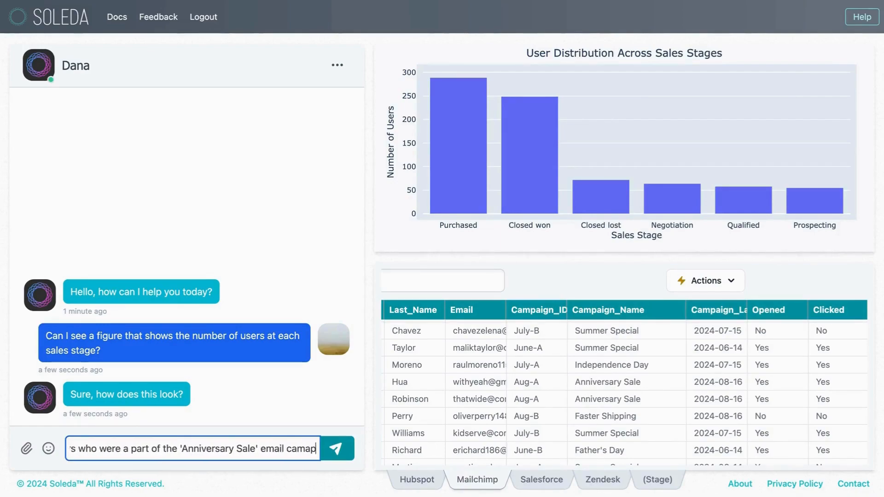
key(BackSpace)
text(paign)
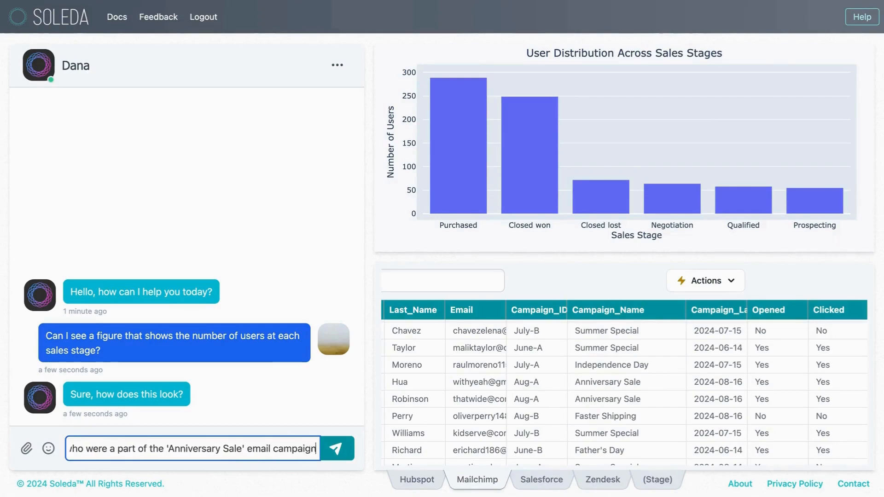
key(Return)
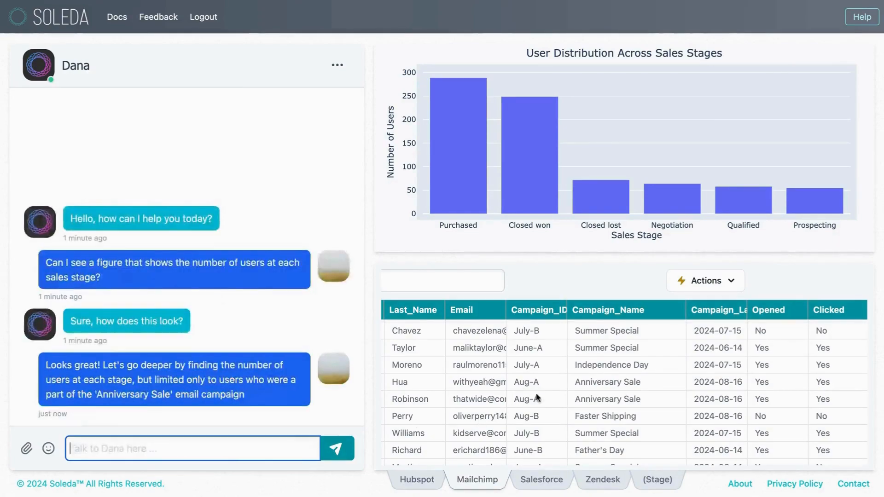
Compare the Mailchimp Subscriber_ID and Salesforce ContactID columns with the join keys in the assistant's explanation and SQL query.
scroll(578, 396, left, 5)
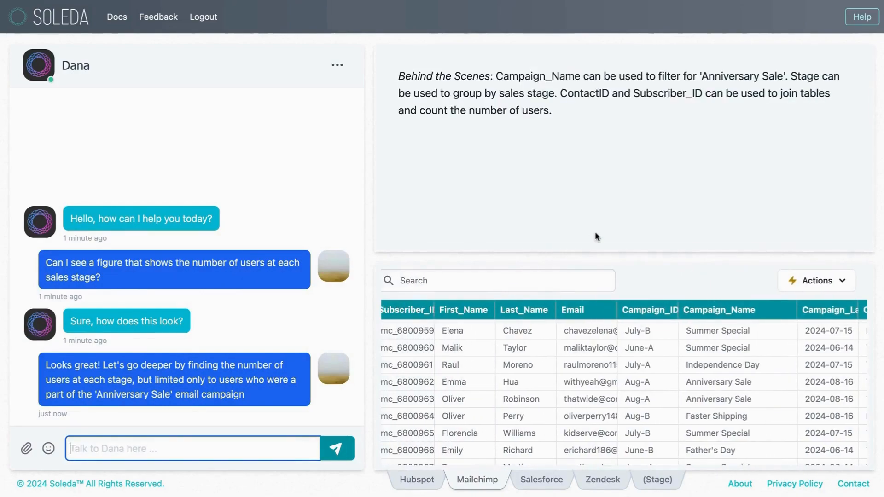
drag(570, 94, 694, 95)
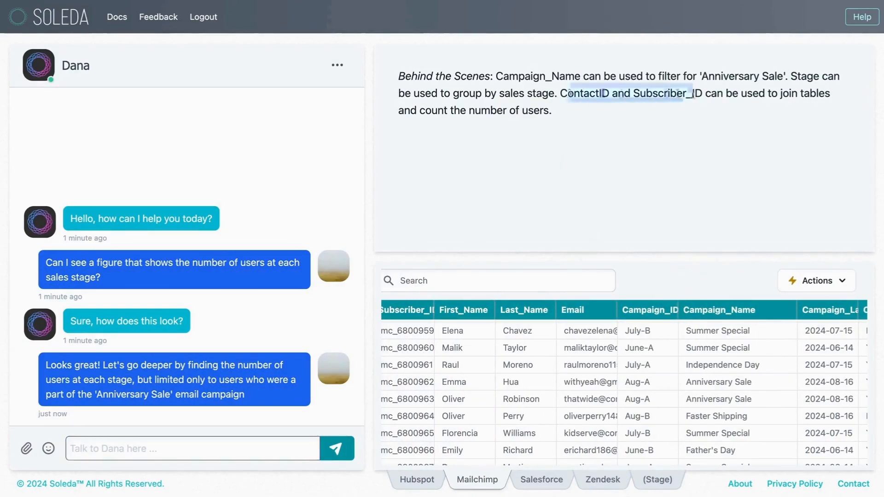
scroll(523, 383, left, 1)
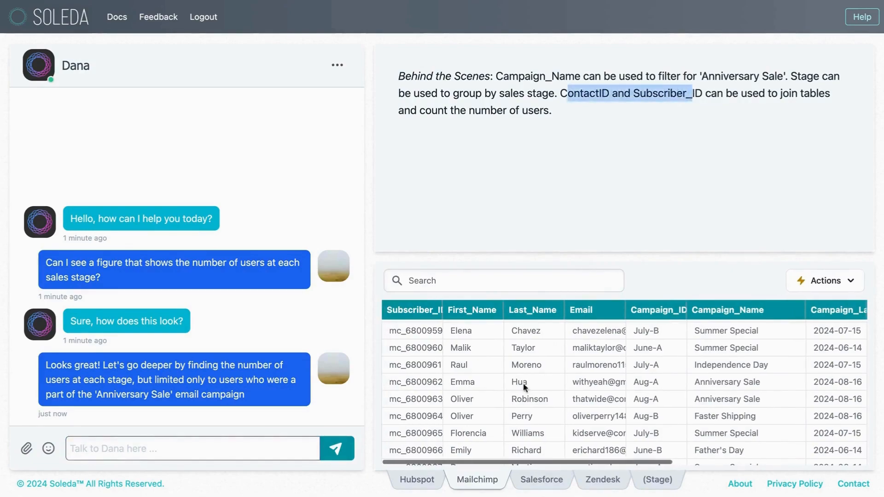
click(418, 365)
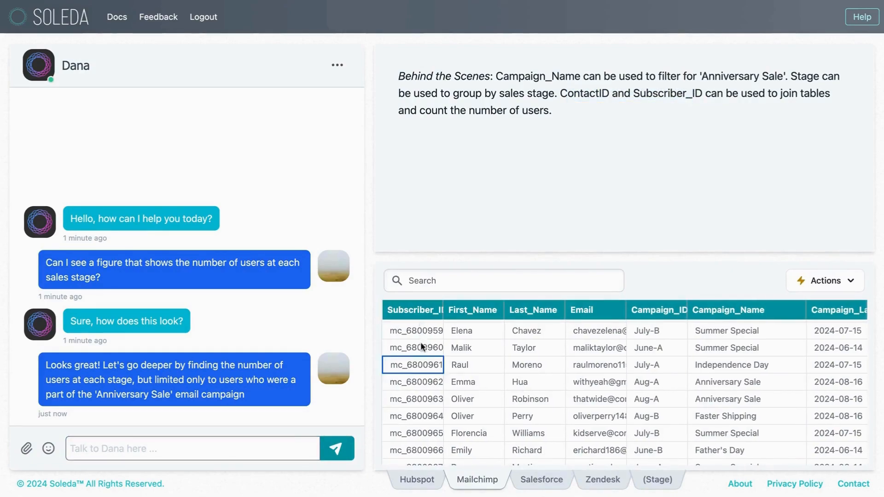
click(531, 480)
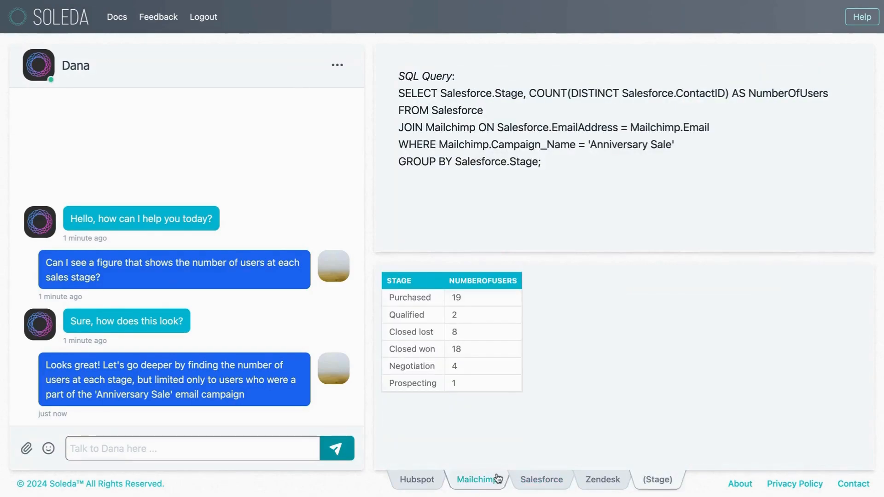
click(543, 481)
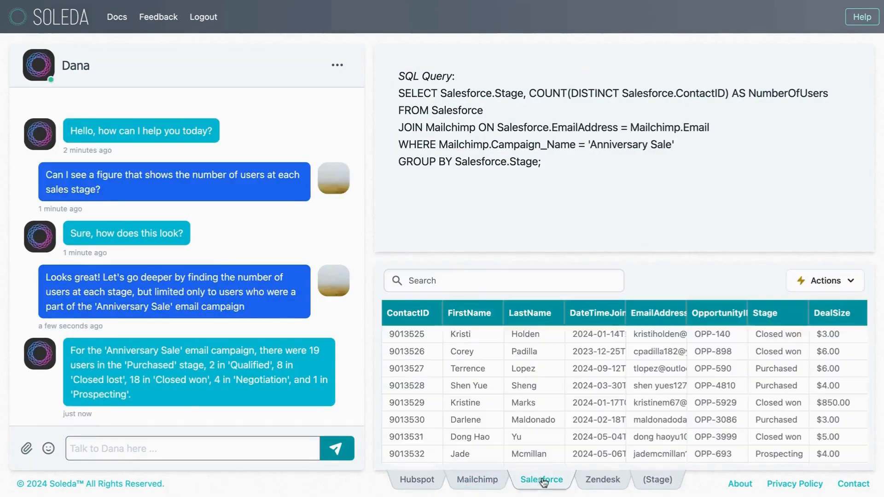
click(416, 368)
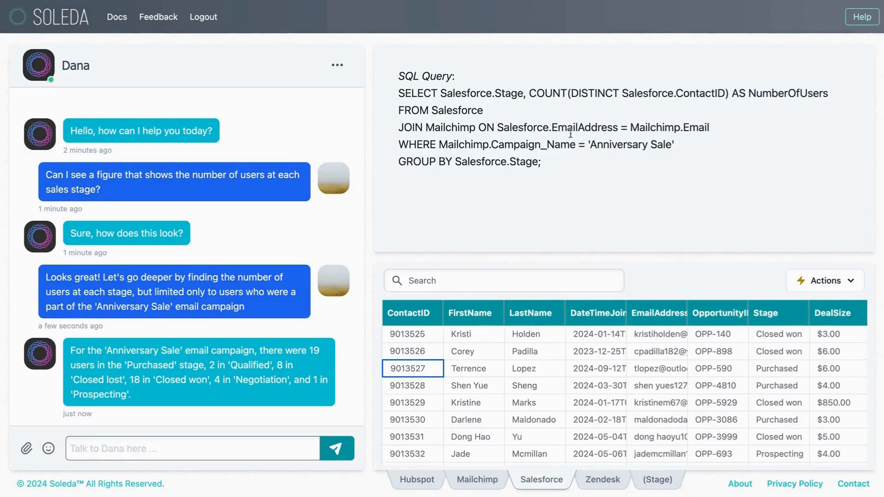
drag(568, 129, 677, 131)
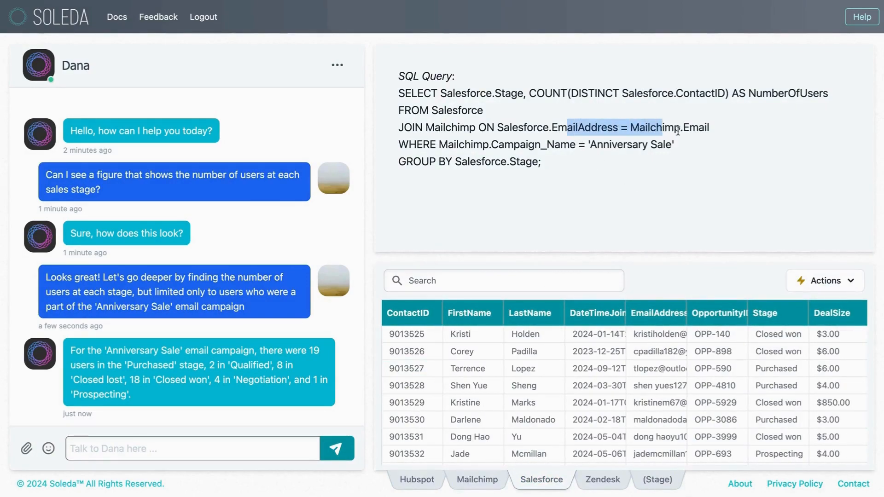
click(677, 131)
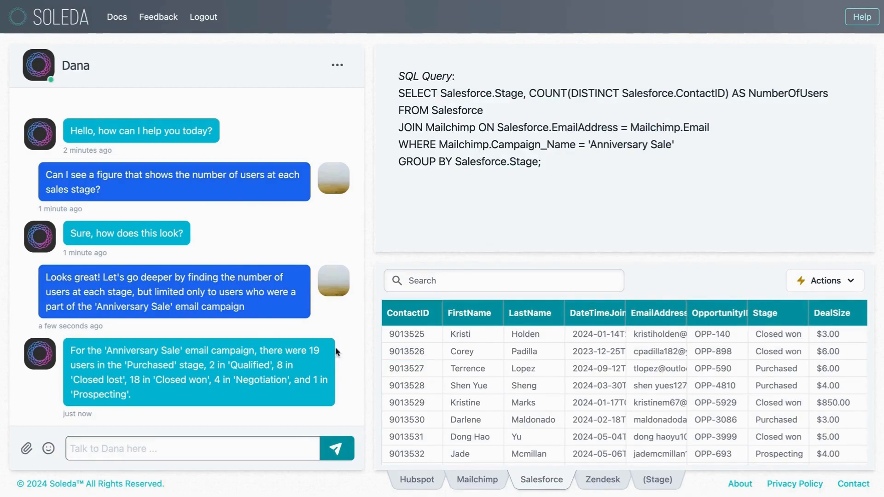
Send the chat message "Actually, let's find a way to merge the Mailchimp and Salesforce tables together into a new one".
click(225, 448)
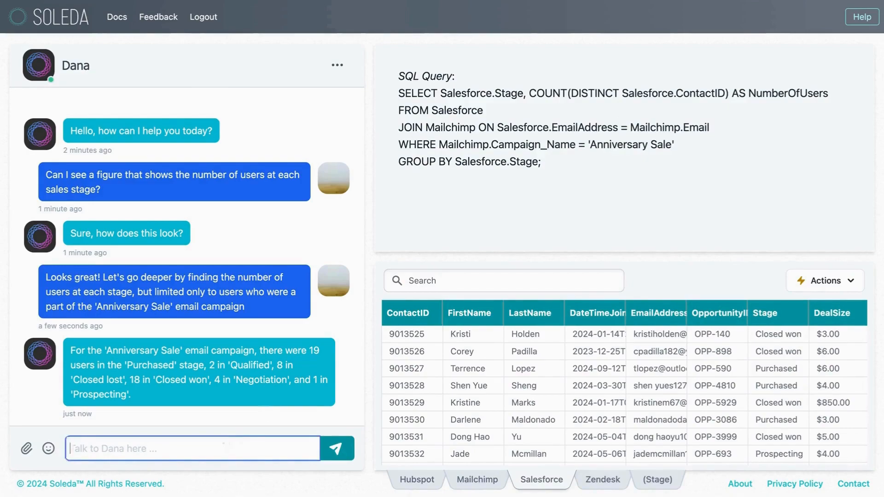
text(Actually)
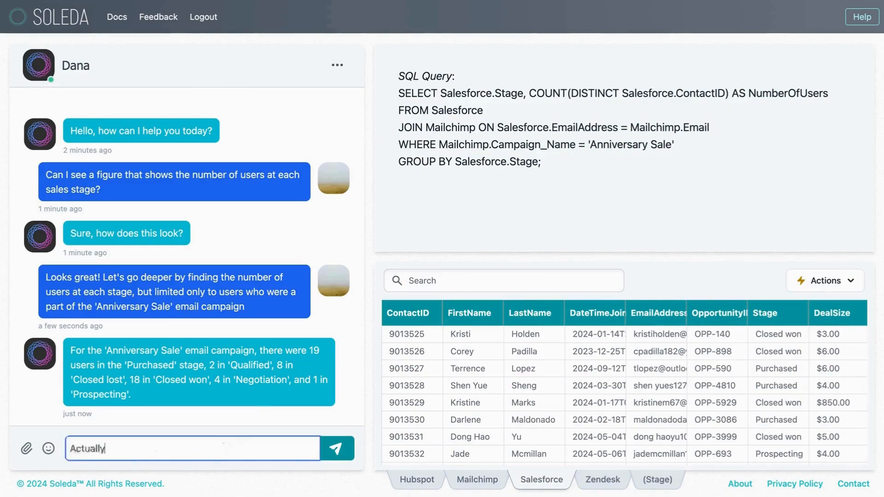
text(, let's)
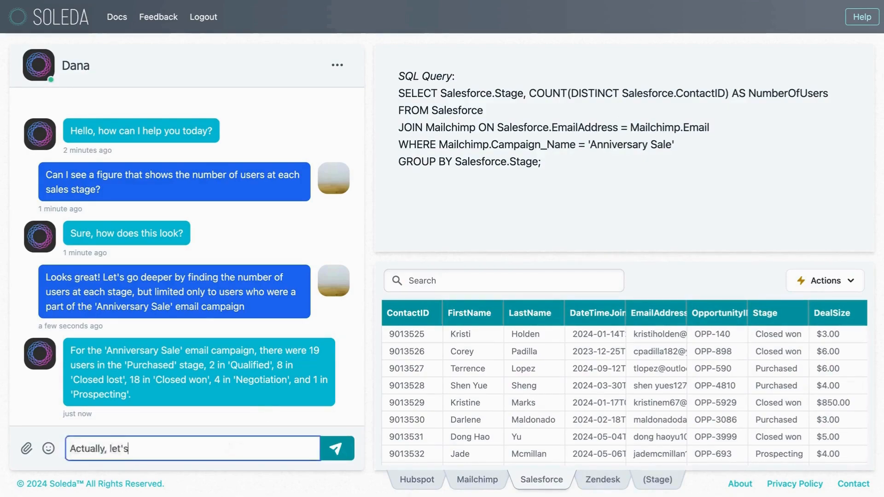
text( find a way to merg)
text(e the )
text(Mailchimp and)
text( Salesforce)
text( table)
text(s together int)
text(o a new one)
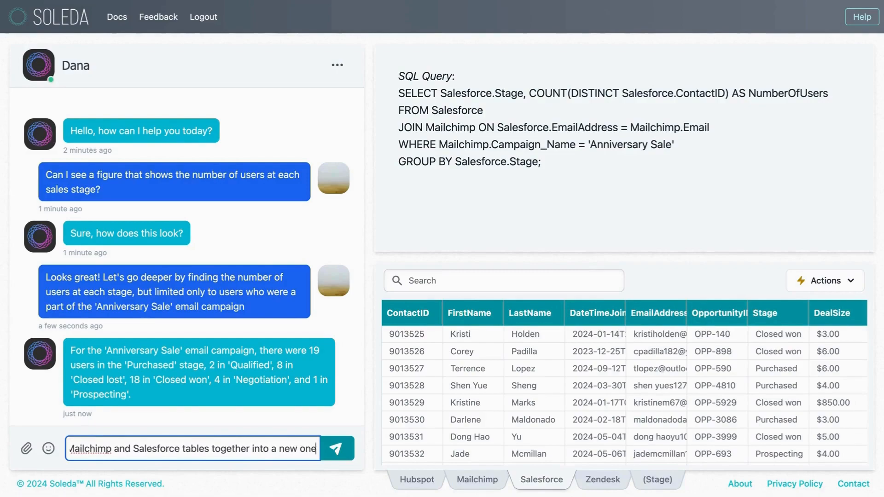
key(Return)
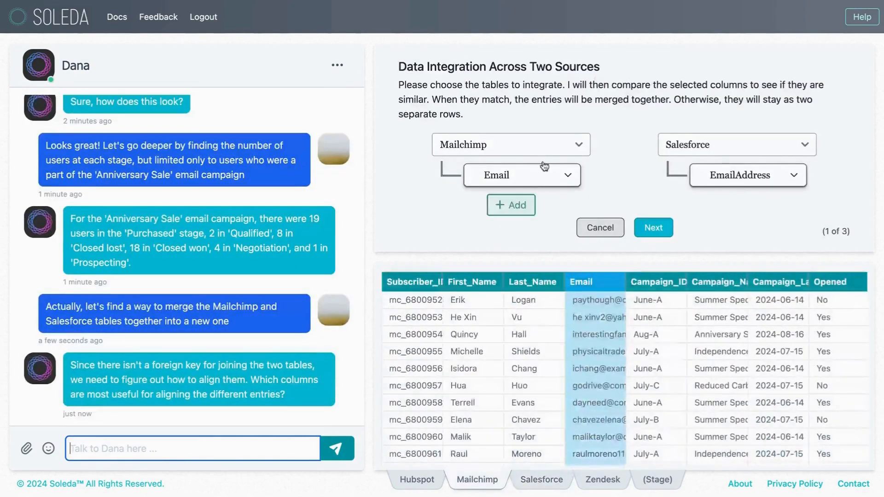
Add First_Name and Last_Name to the Mailchimp columns used for aligning entries, alongside Email.
mouse_move(715, 186)
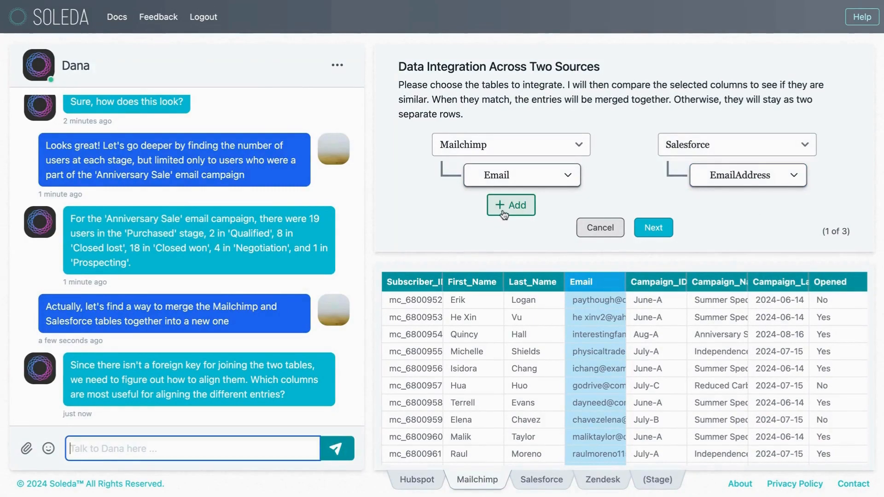
click(505, 214)
click(475, 308)
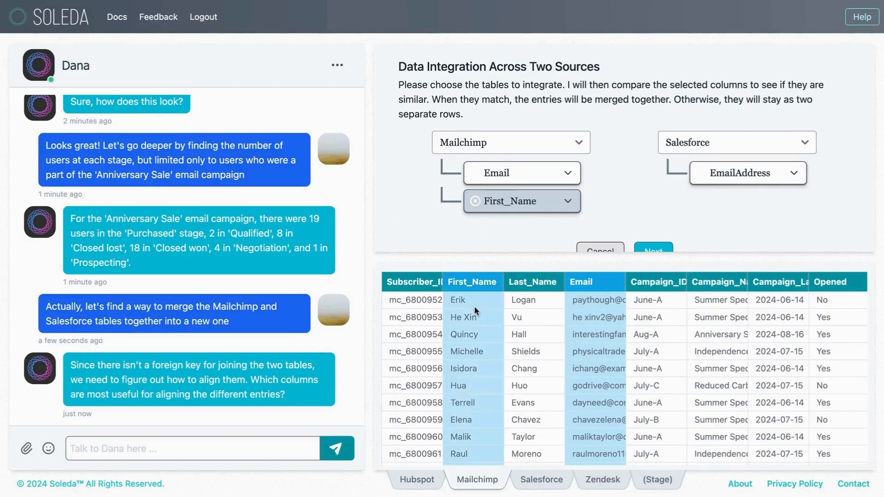
click(518, 233)
click(532, 352)
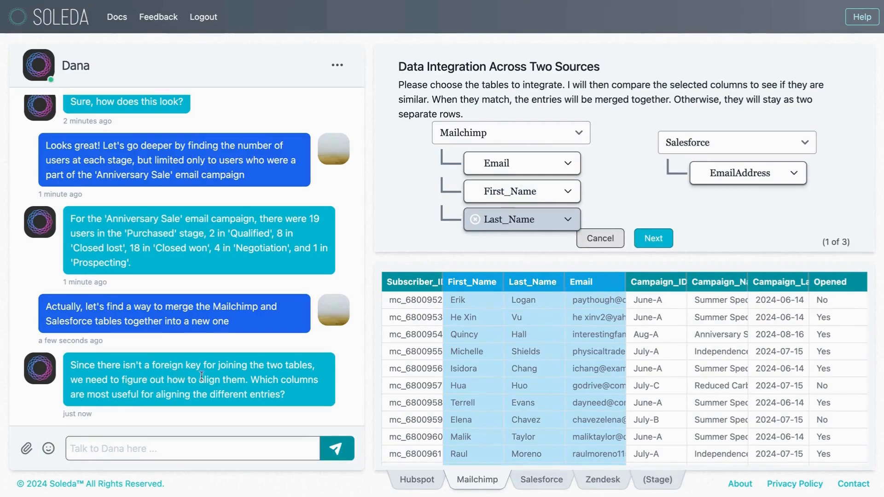
Add FirstName and LastName to the Salesforce columns used for matching and submit the column alignment.
click(559, 480)
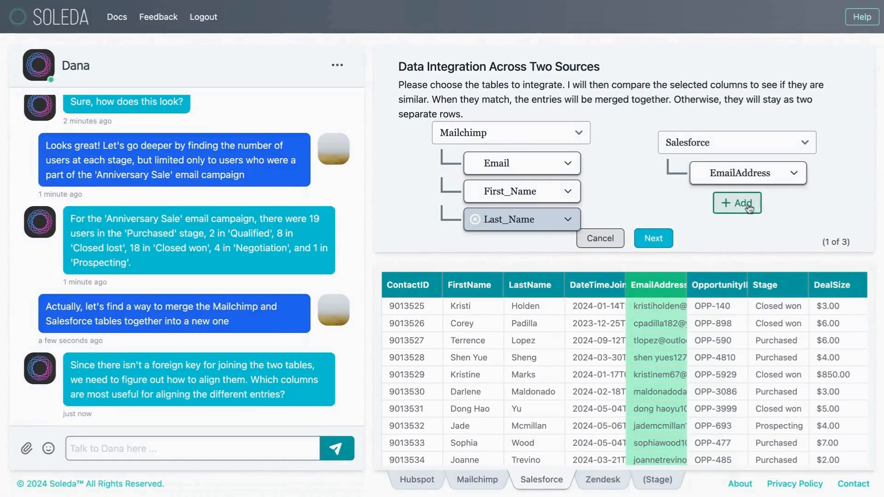
click(749, 208)
click(749, 210)
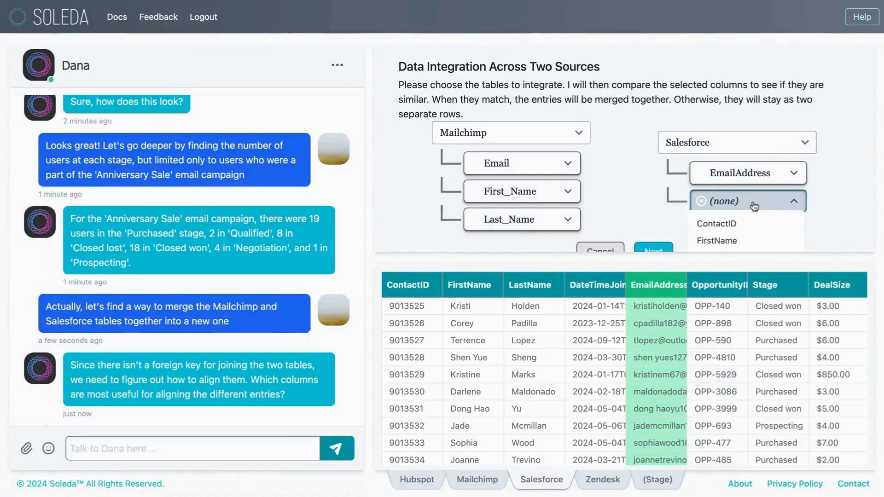
click(742, 238)
click(744, 233)
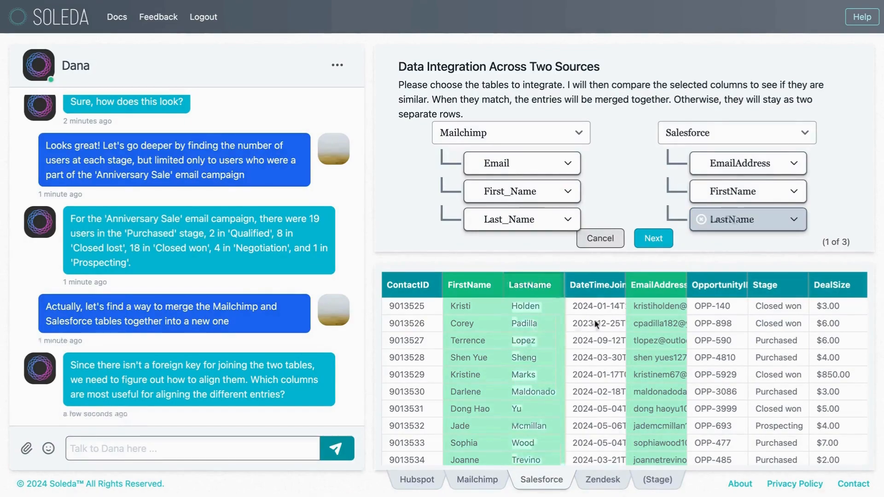
click(658, 239)
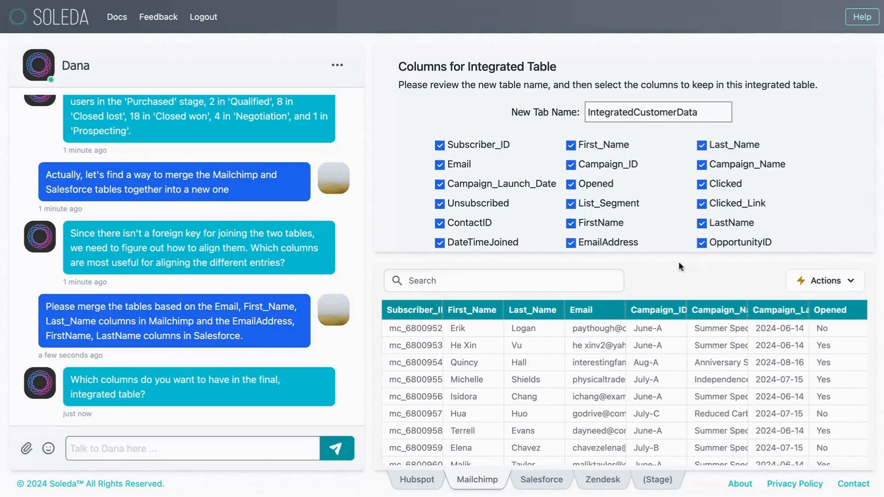
Rename the new integrated table as IntegratedCustomers.
click(673, 113)
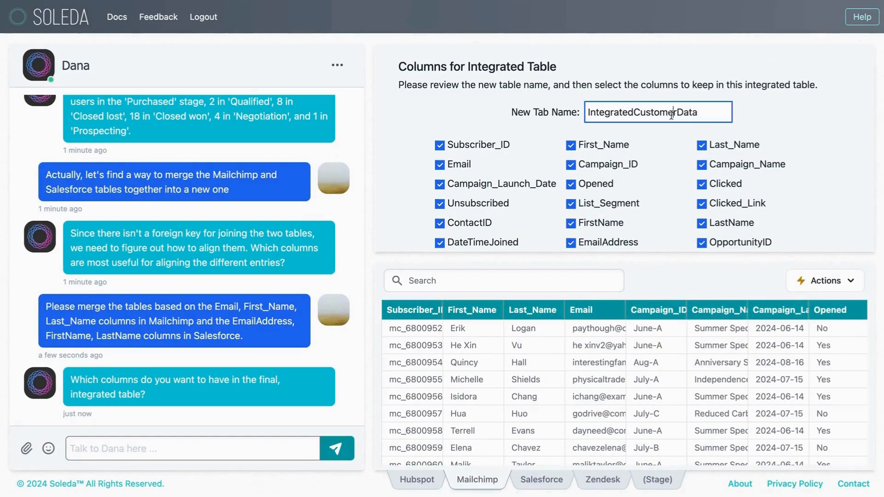
key(BackSpace)
key(BackSpace)
key(BackSpace)
Exclude NextStep, DecisionMaker, Location (city), Location (state) and Location (country) from the integrated table.
scroll(650, 153, down, 3)
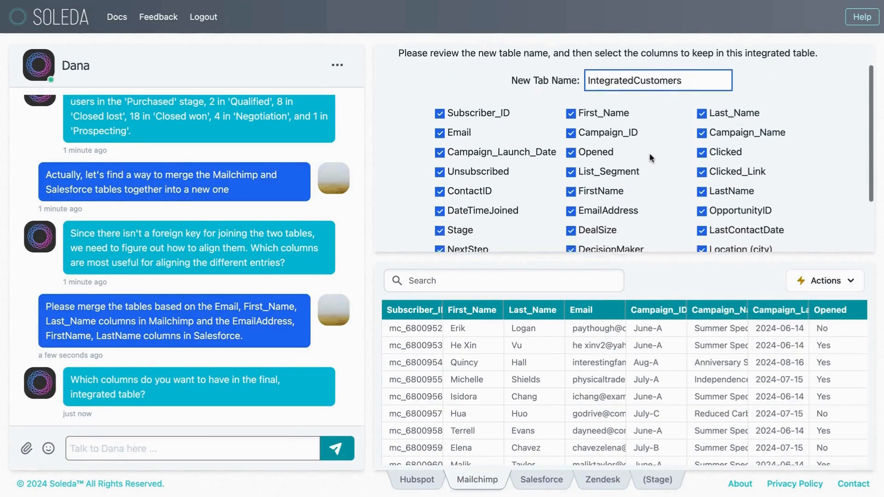
click(702, 208)
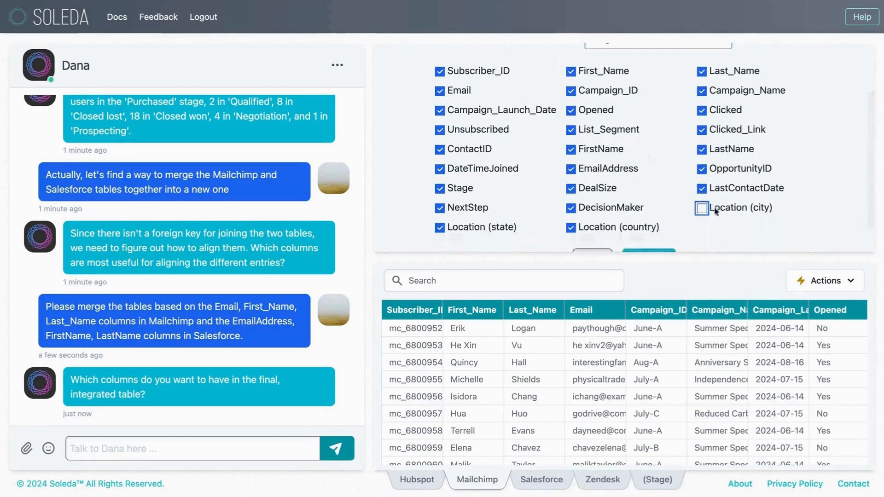
click(571, 227)
click(571, 208)
click(497, 231)
click(477, 210)
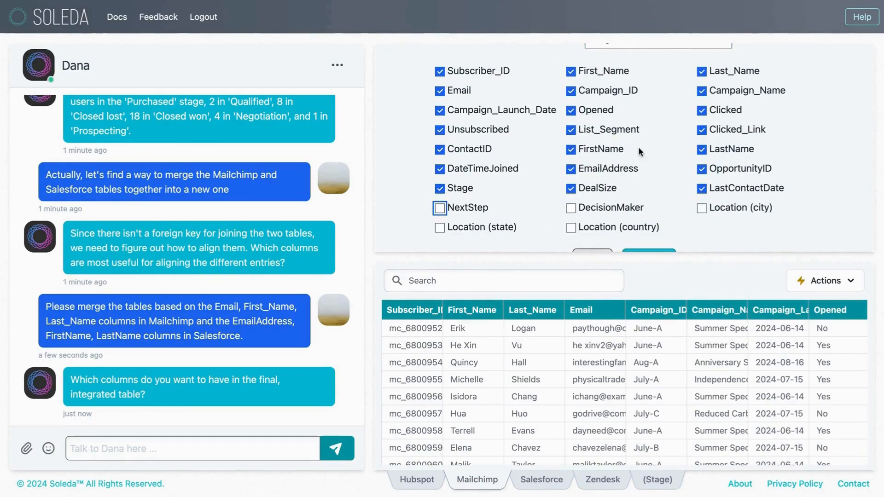
Exclude the redundant Salesforce FirstName and LastName columns and approve the column selection for the integrated table.
scroll(669, 170, up, 2)
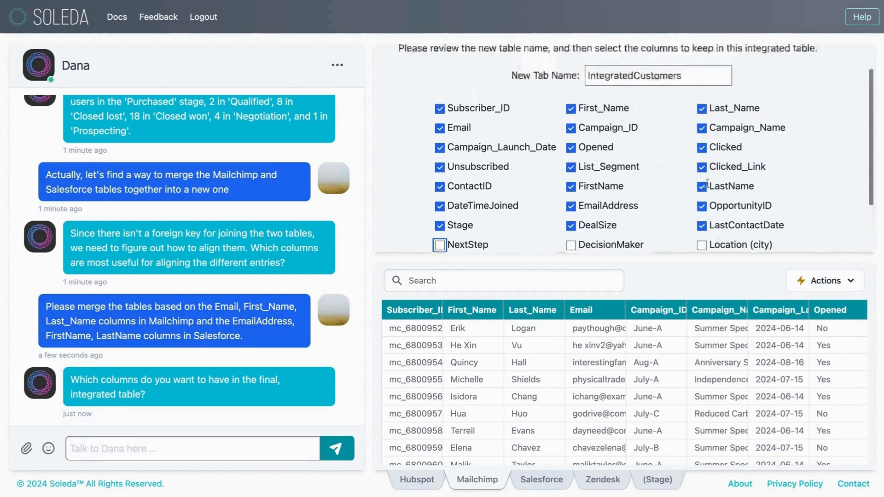
click(712, 187)
click(599, 187)
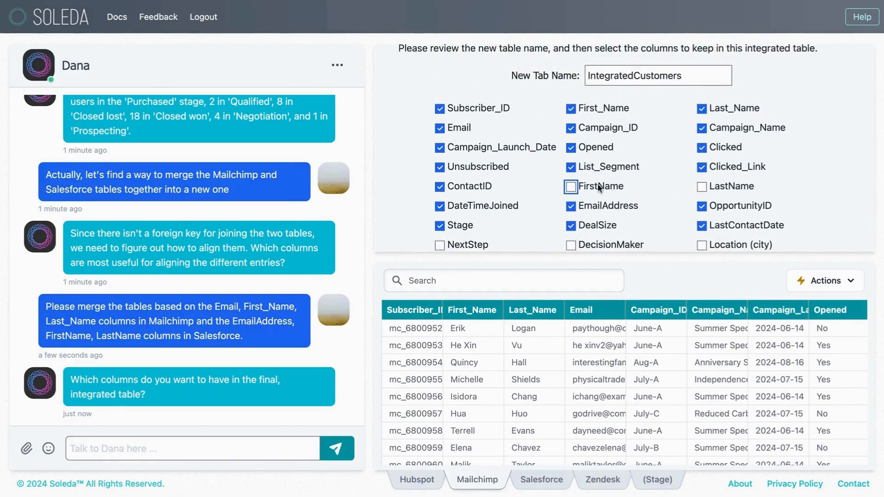
scroll(691, 157, down, 3)
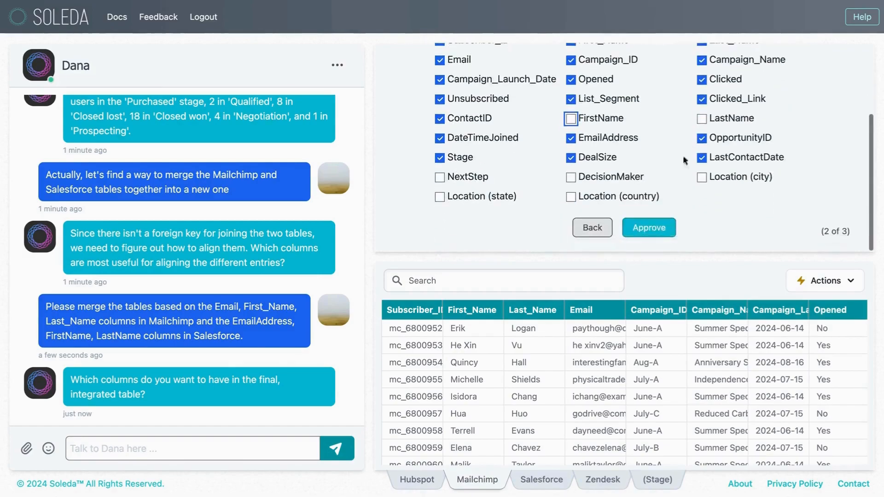
click(661, 231)
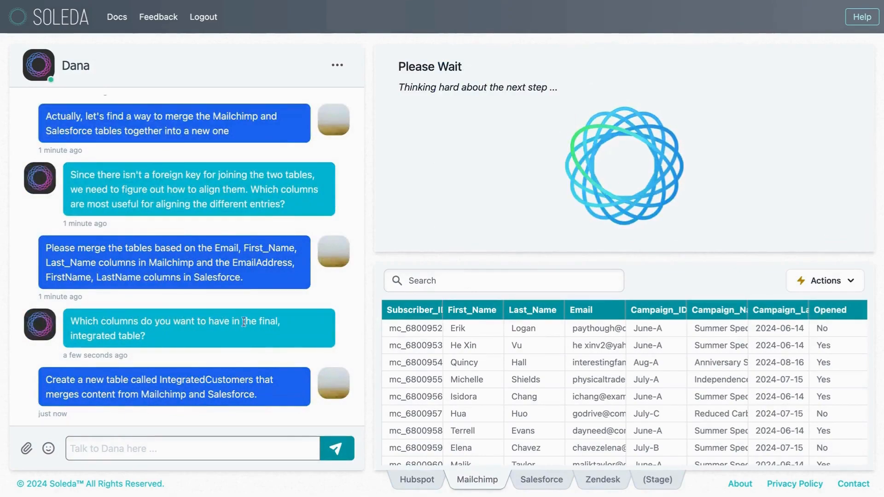
drag(67, 380, 254, 379)
click(254, 379)
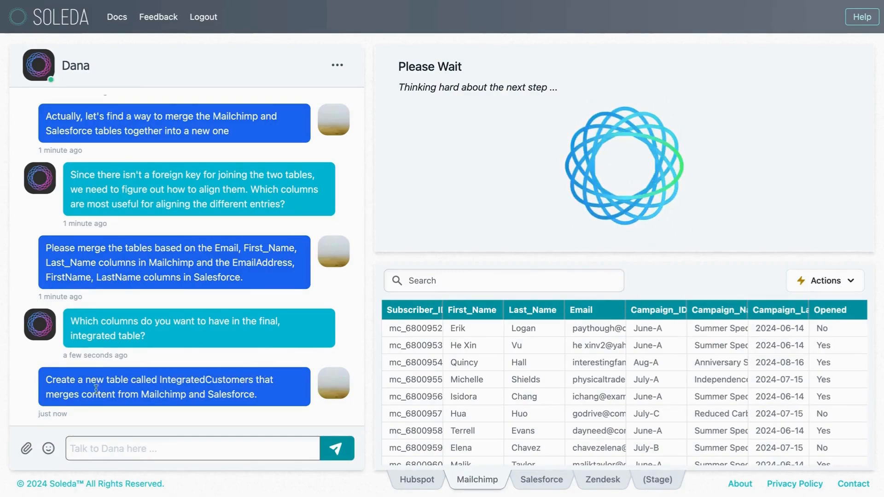
drag(139, 395, 246, 396)
click(193, 396)
click(245, 396)
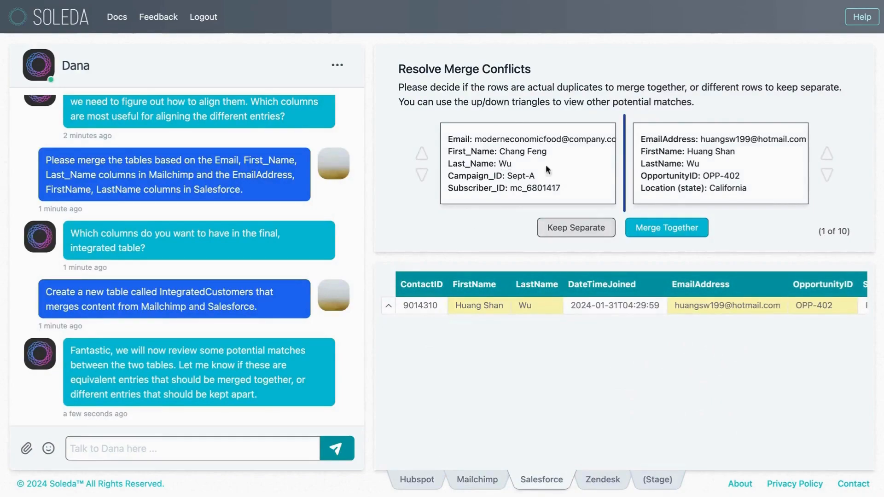
Resolve the first five potential matches, merging rows that share the same full name and keeping rows with differing names separate.
click(596, 229)
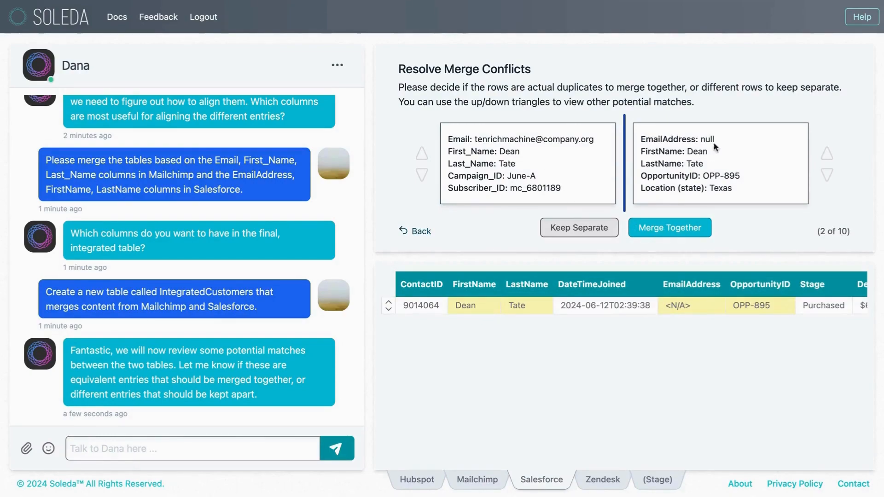
click(660, 236)
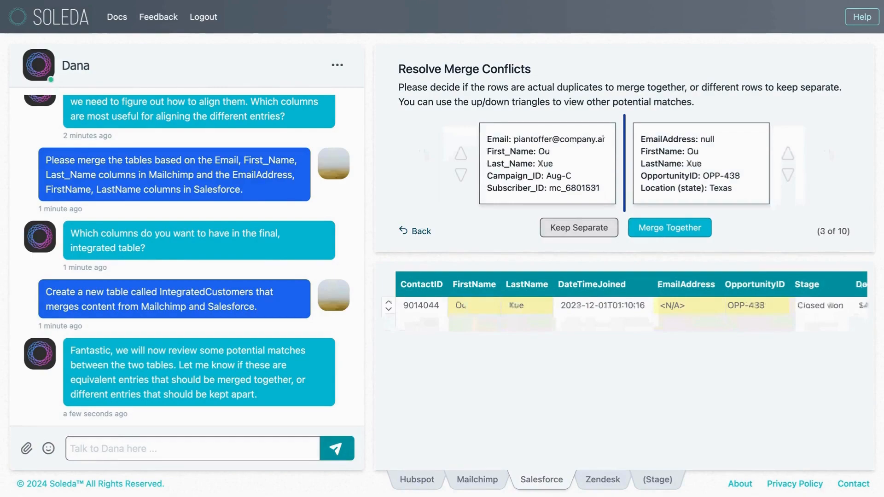
click(607, 235)
click(605, 236)
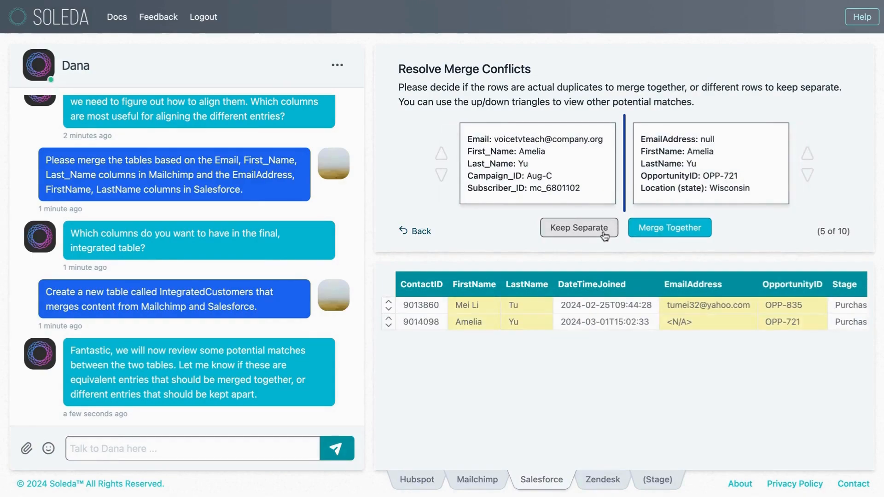
click(654, 234)
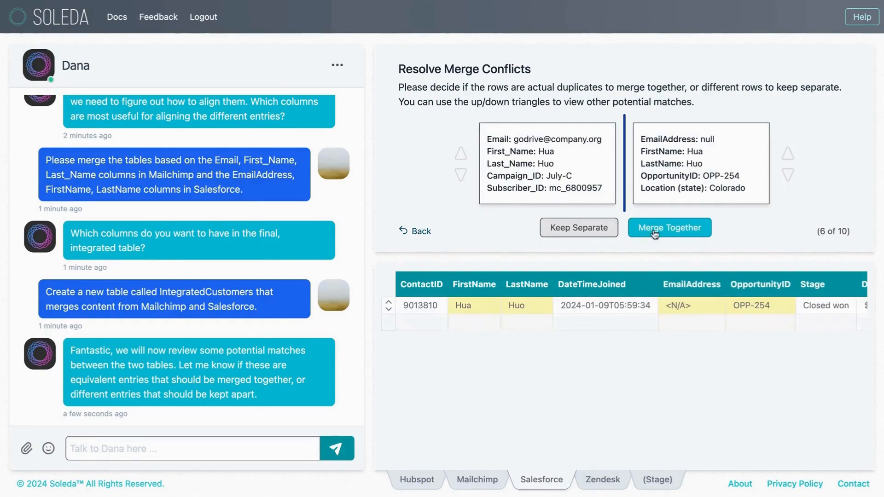
Merge the rows of conflict pairs 6 and 10 together and keep pairs 7, 8 and 9 separate.
click(654, 234)
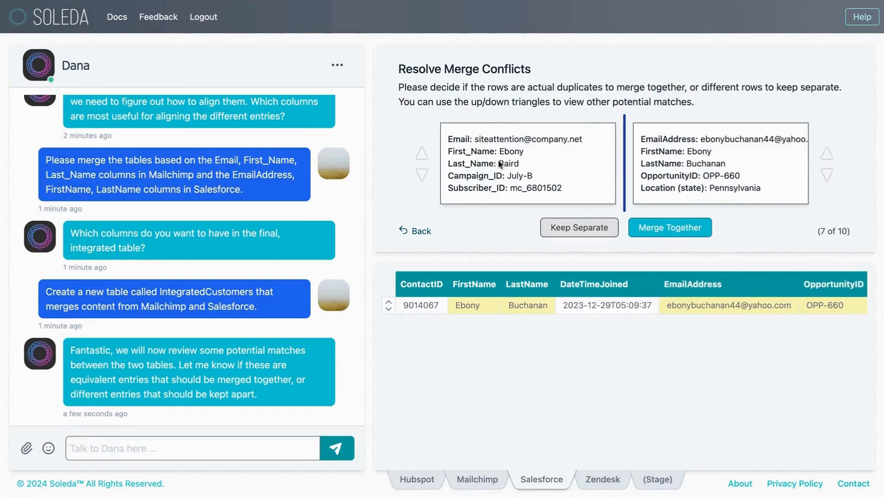
click(597, 231)
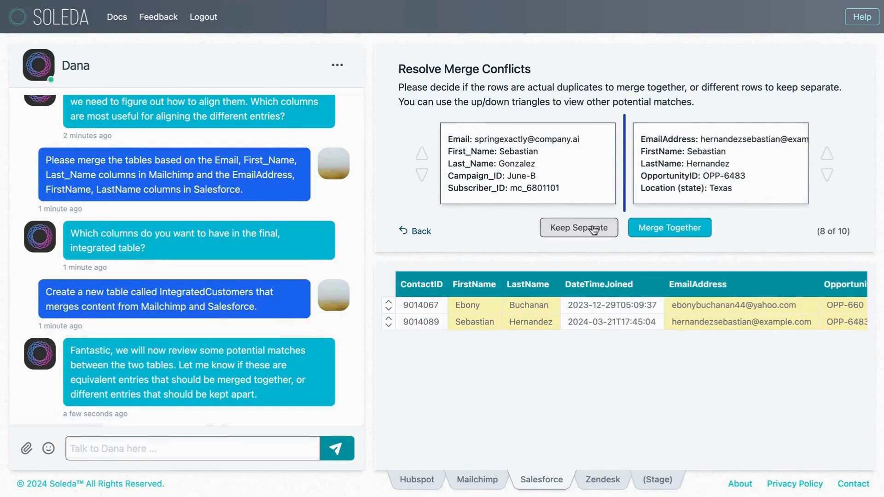
click(597, 232)
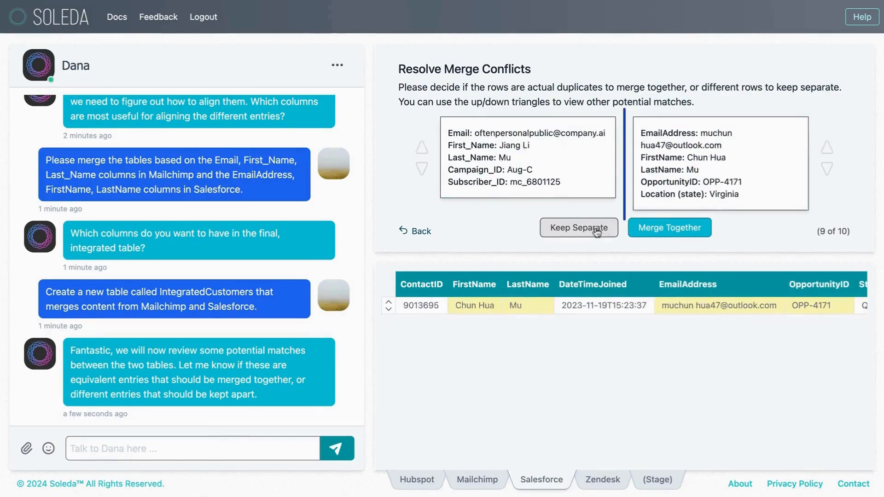
click(598, 232)
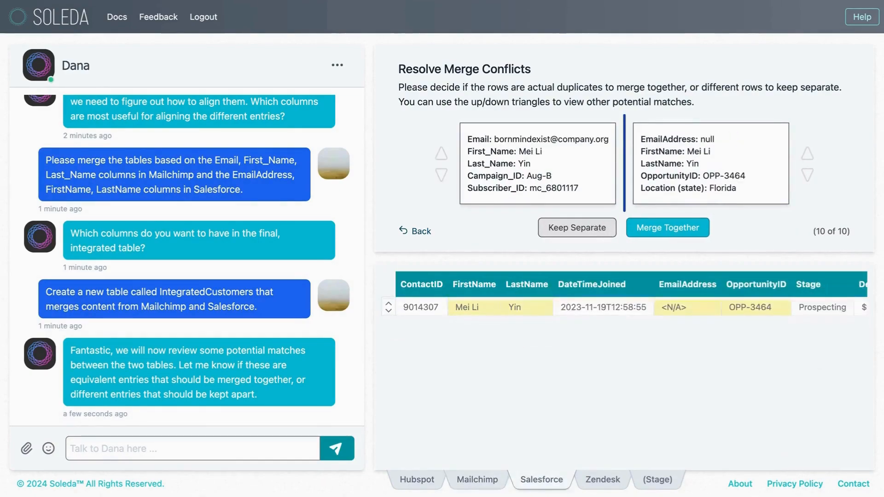
click(643, 231)
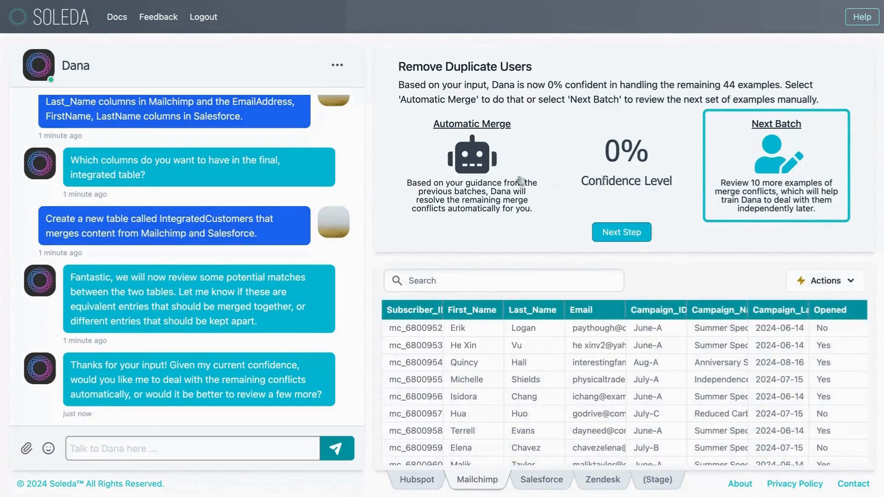
Start reviewing the next batch of 10 merge conflicts, merging pairs 1, 3, 4 and 5 and keeping pair 2 separate.
click(645, 235)
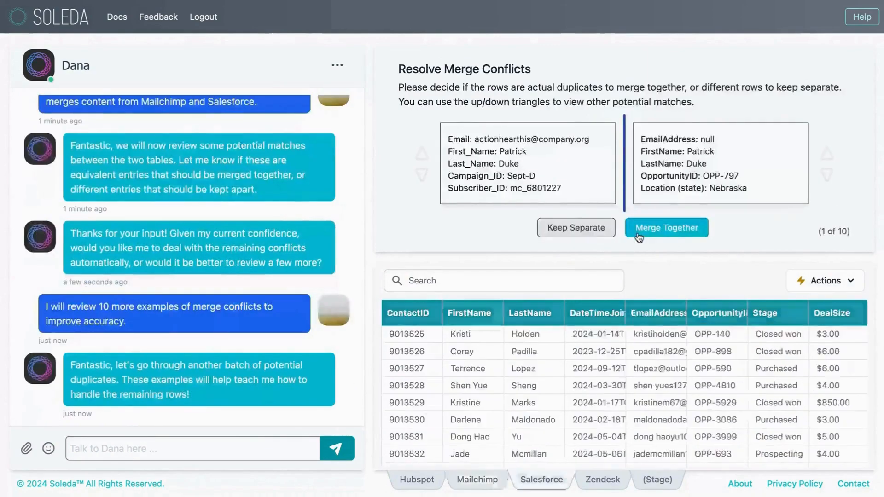
click(646, 238)
click(597, 236)
click(651, 229)
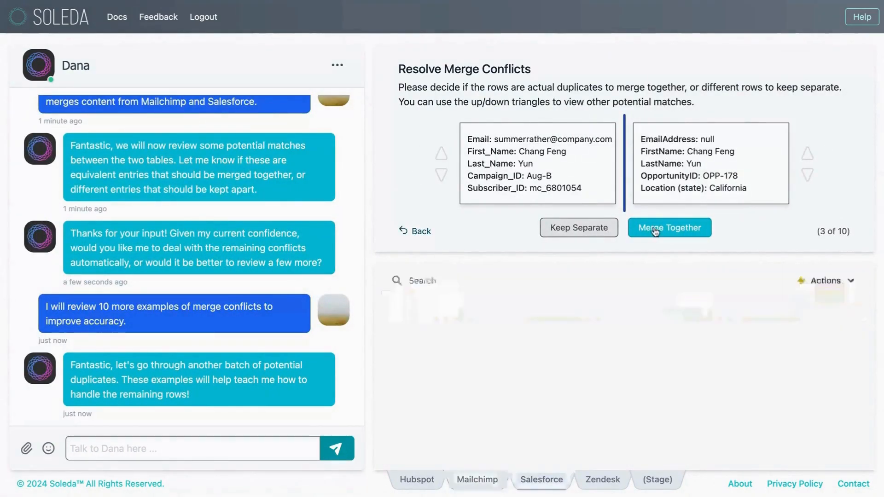
click(650, 228)
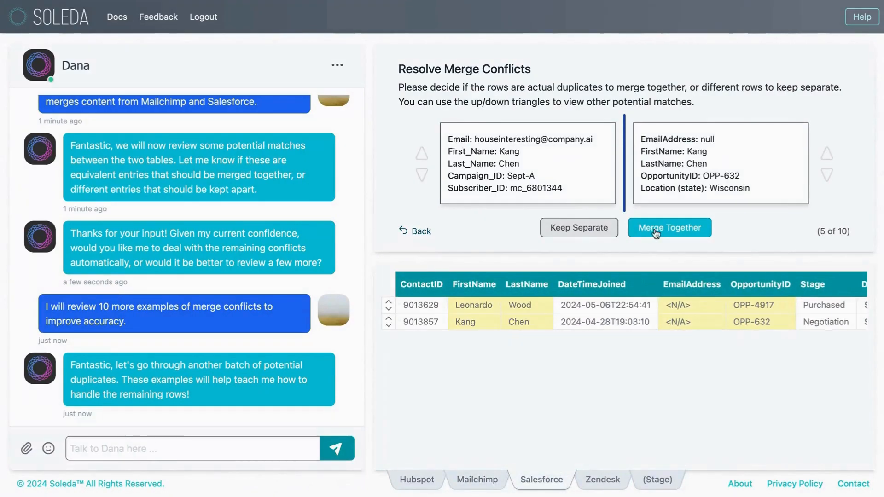
click(652, 232)
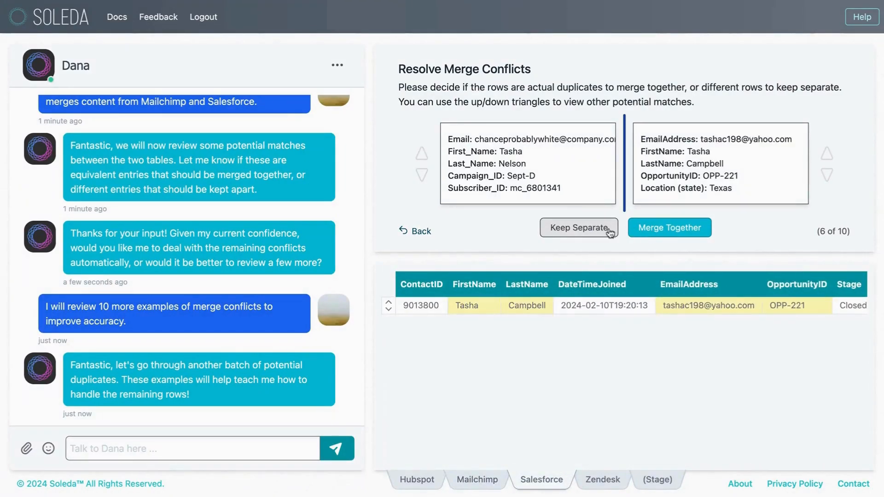
Keep conflict pair 6 of the batch separate and merge pairs 7, 8, 9 and 10 together.
click(609, 233)
click(643, 230)
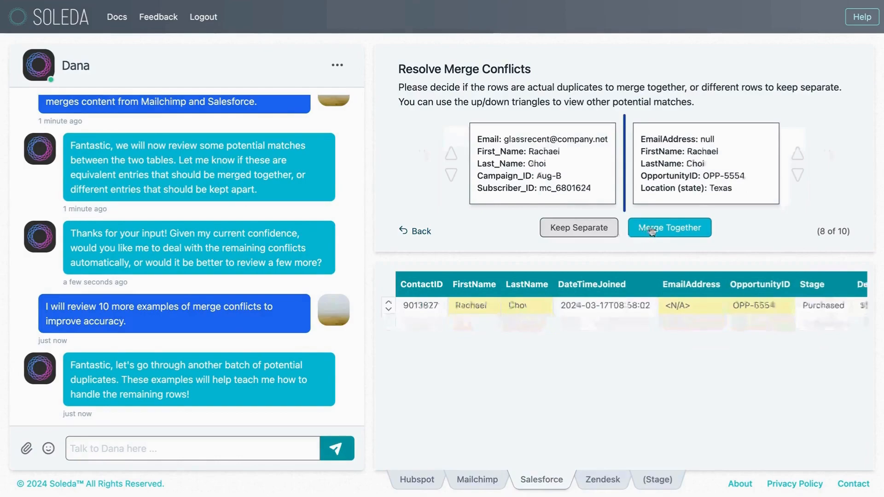
click(647, 229)
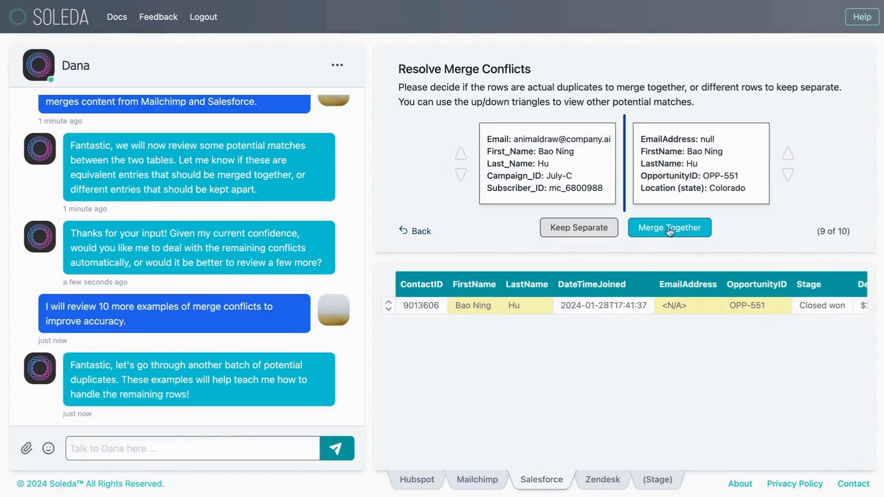
click(648, 229)
click(645, 231)
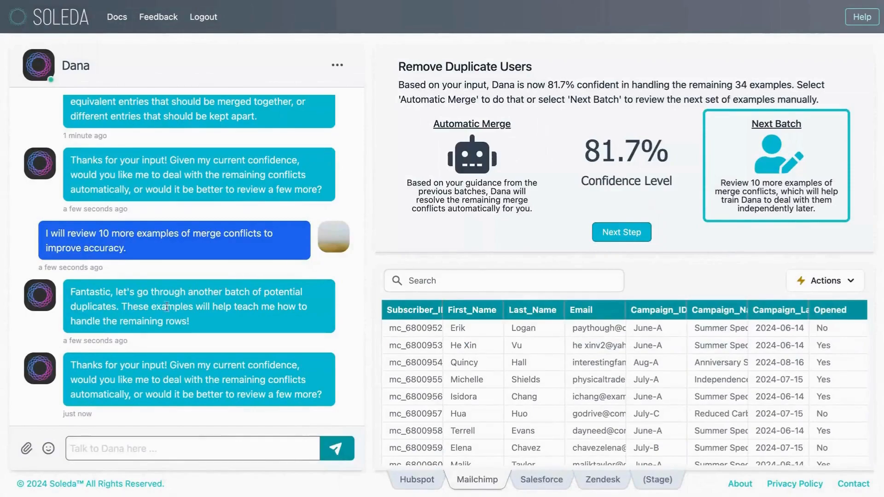
Choose Automatic Merge for the remaining conflicts and proceed to the next step.
click(478, 169)
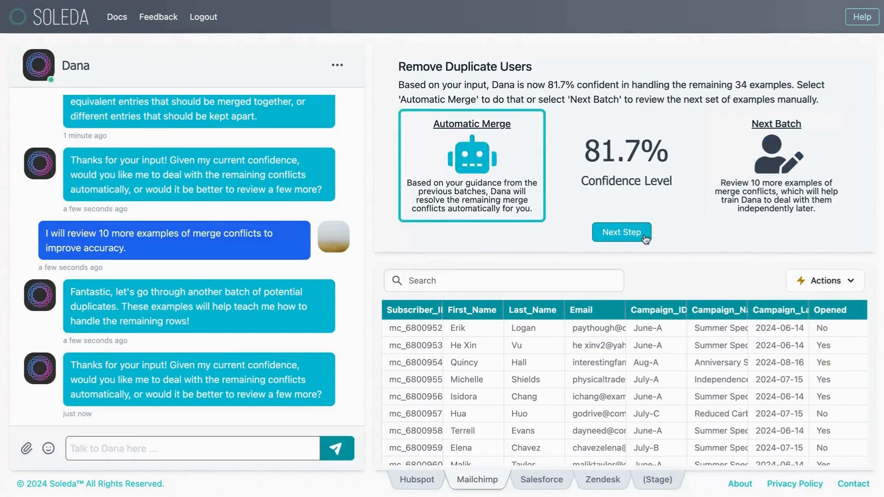
click(622, 233)
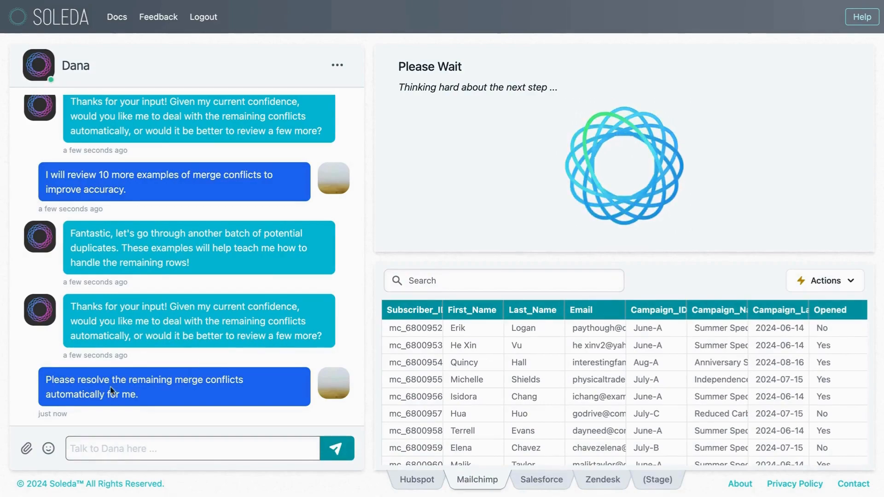
Inspect the campaign ID and campaign name of Mailchimp subscriber mc_6800960, widening the Campaign_Name column to show full names.
click(477, 380)
scroll(479, 379, down, 2)
scroll(492, 415, down, 3)
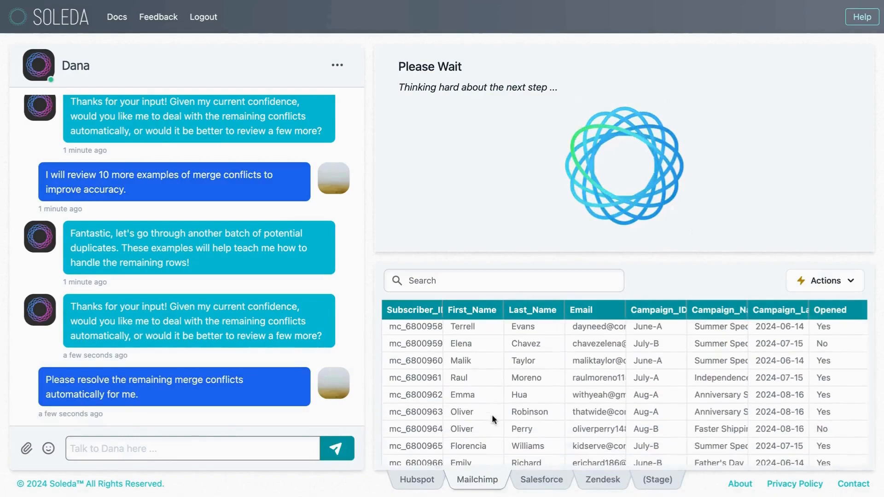
click(480, 373)
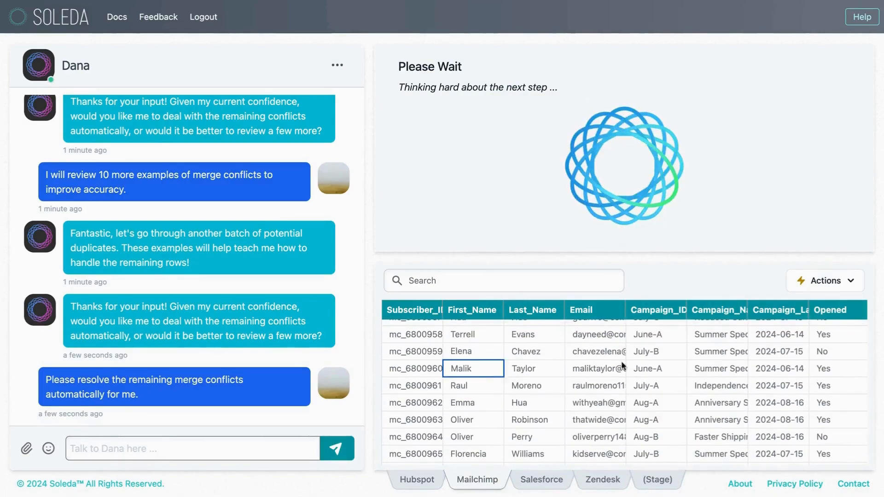
click(641, 368)
click(697, 370)
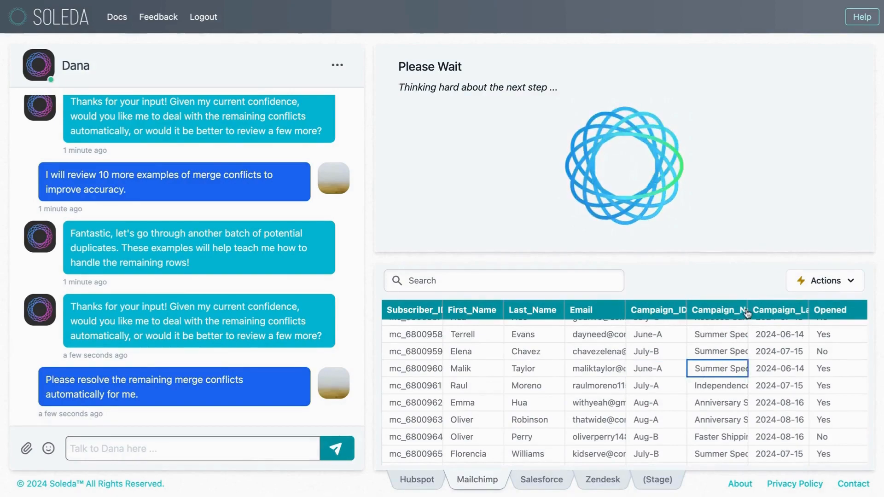
double_click(748, 313)
Note "June-A, Summer Special" as unsent draft text in the chat message field.
click(237, 450)
text(June-A)
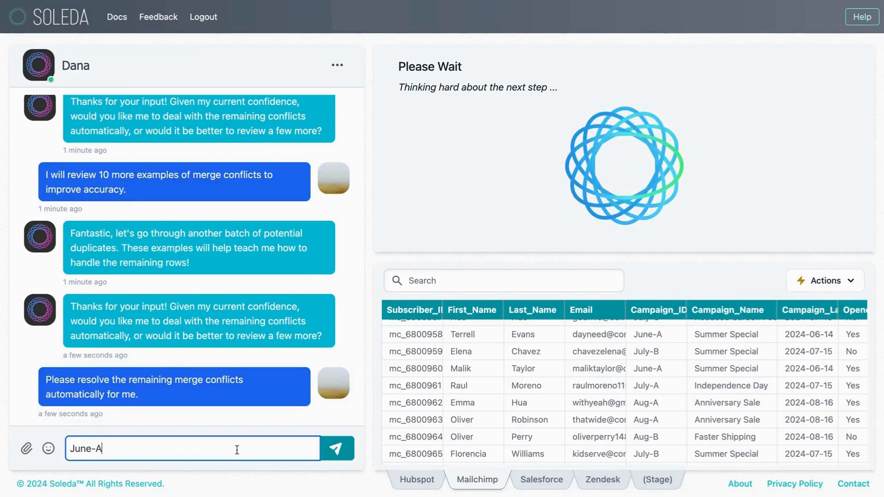
text(, Summer Special)
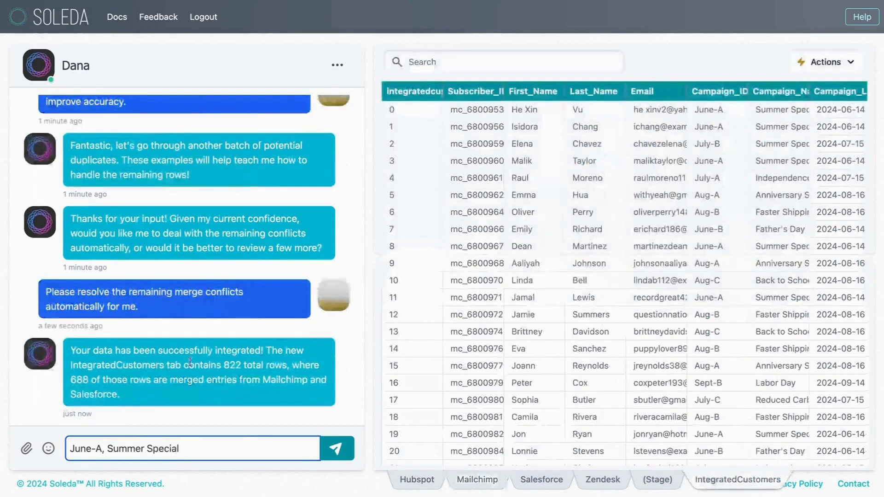
Search the IntegratedCustomers table for the same subscriber's first name and examine the row's campaign, opportunity and stage values.
click(529, 213)
click(531, 162)
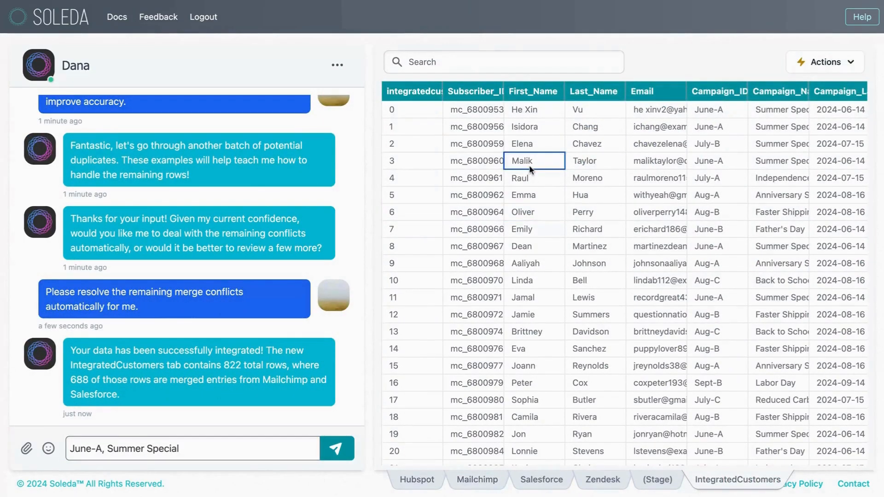
click(467, 63)
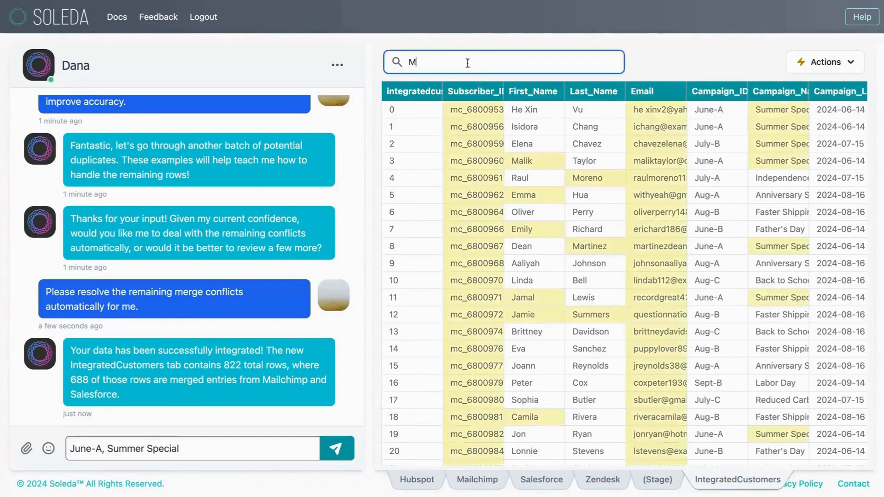
text(Malik)
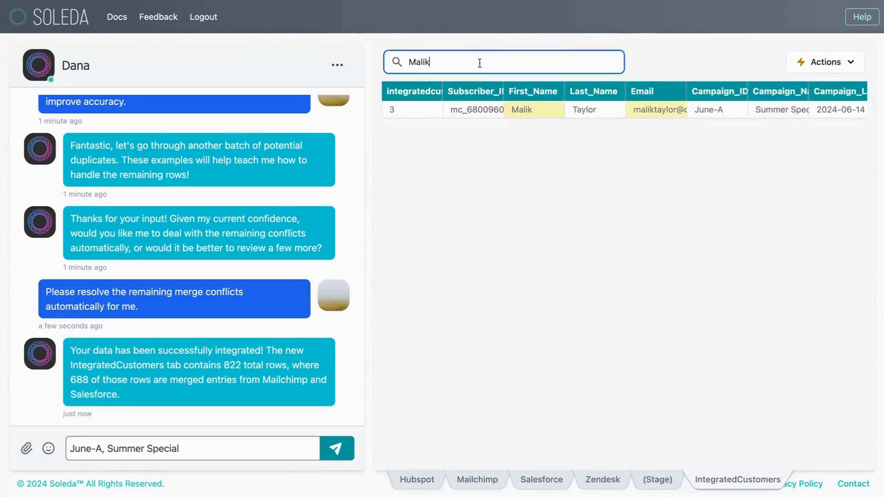
click(717, 116)
click(777, 111)
scroll(778, 110, down, 2)
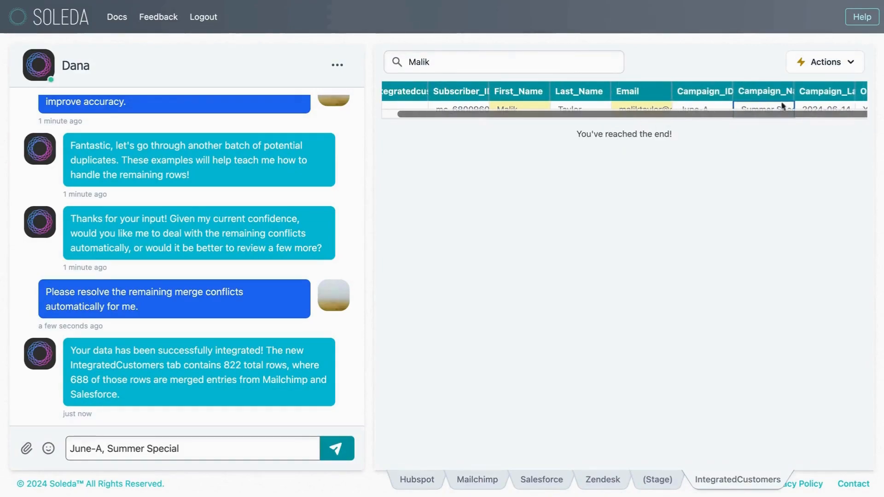
scroll(783, 107, right, 4)
scroll(799, 106, right, 6)
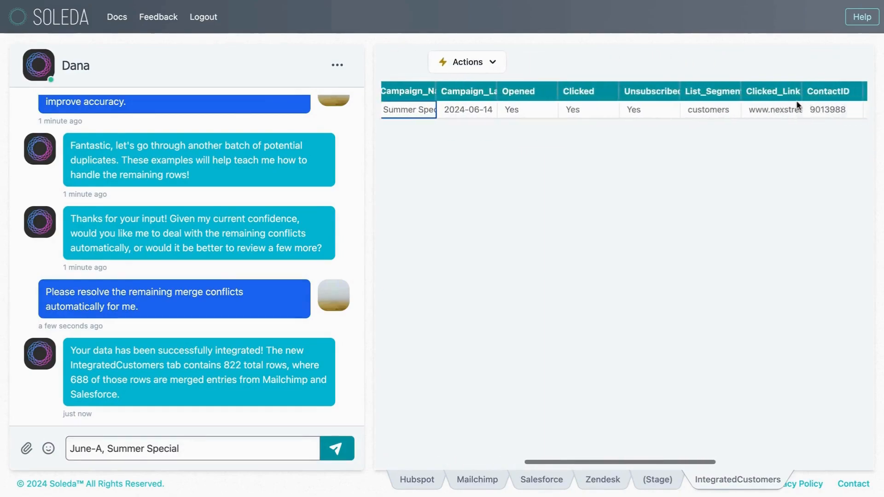
scroll(765, 111, right, 5)
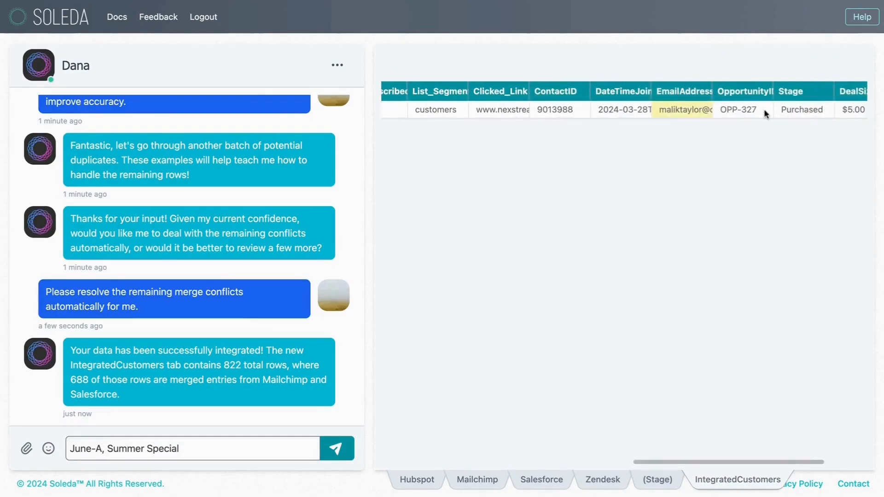
Append the customer's opportunity ID and the stage "purchased" to the unsent chat draft.
click(211, 447)
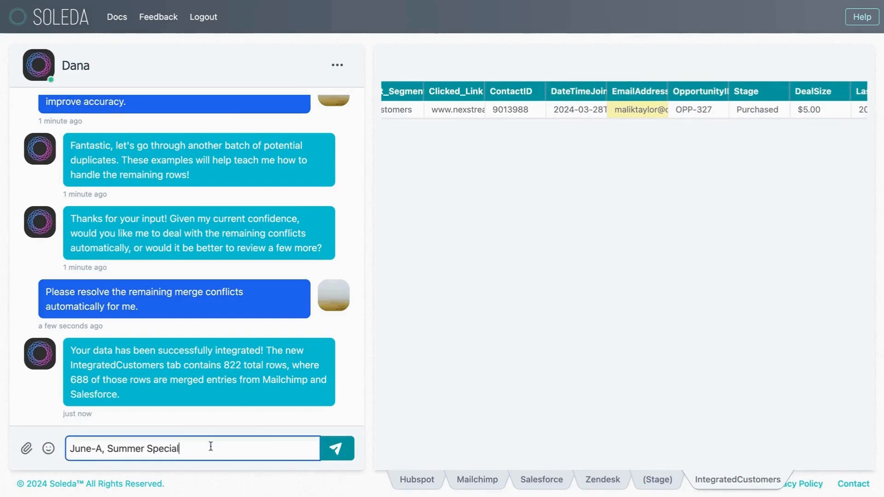
text(, opp-327, purchased)
scroll(620, 109, left, 5)
scroll(621, 109, left, 5)
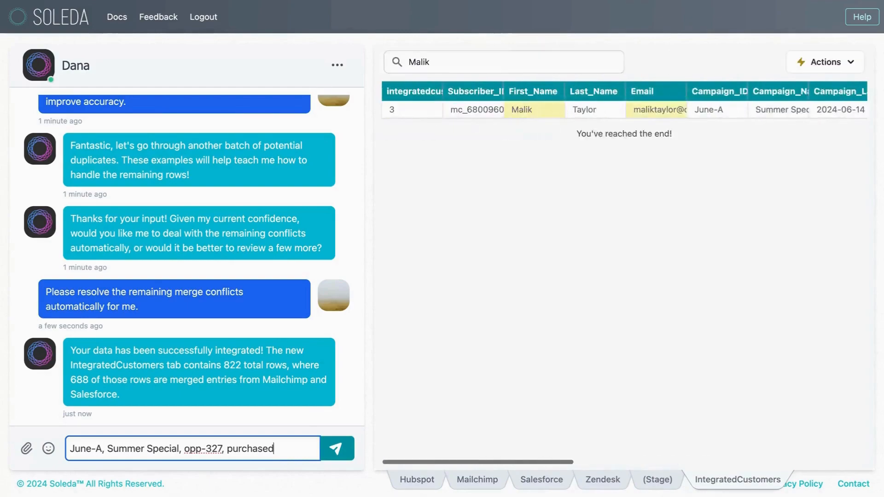
Clear the first-name search from the IntegratedCustomers table.
click(490, 60)
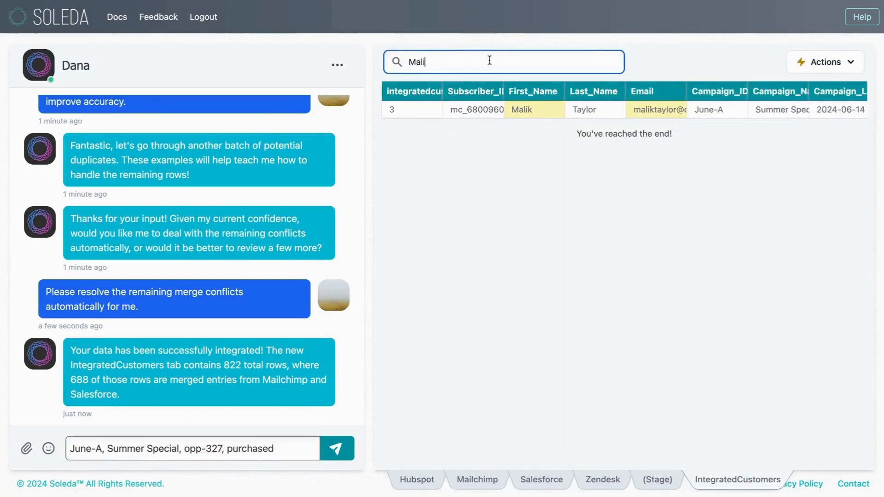
key(BackSpace)
key(BackSpace)
key(BackSpace)
key(BackSpace)
Search the Salesforce table for the same customer's first name and check the matching row's opportunity ID and stage.
click(536, 480)
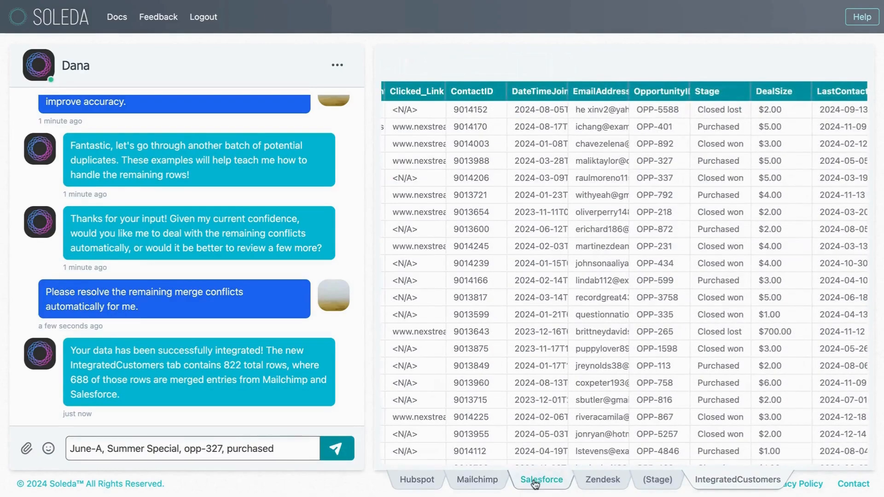
click(542, 480)
click(467, 201)
scroll(499, 214, left, 10)
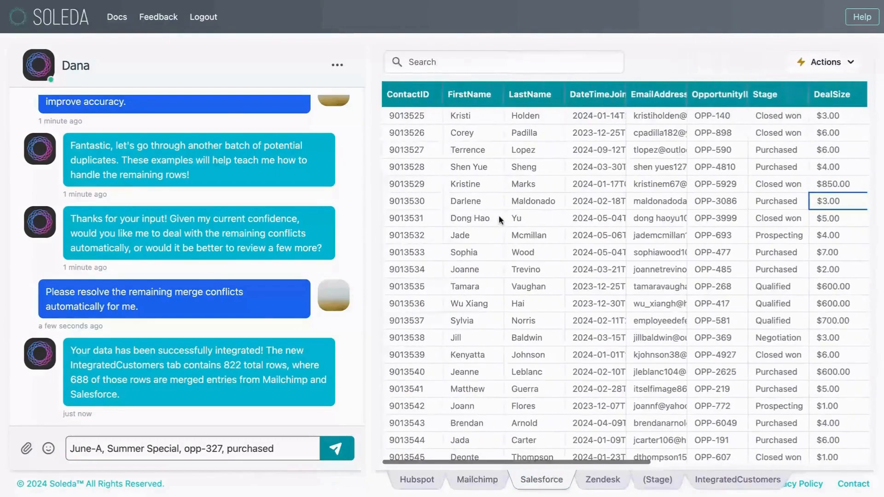
scroll(488, 164, down, 3)
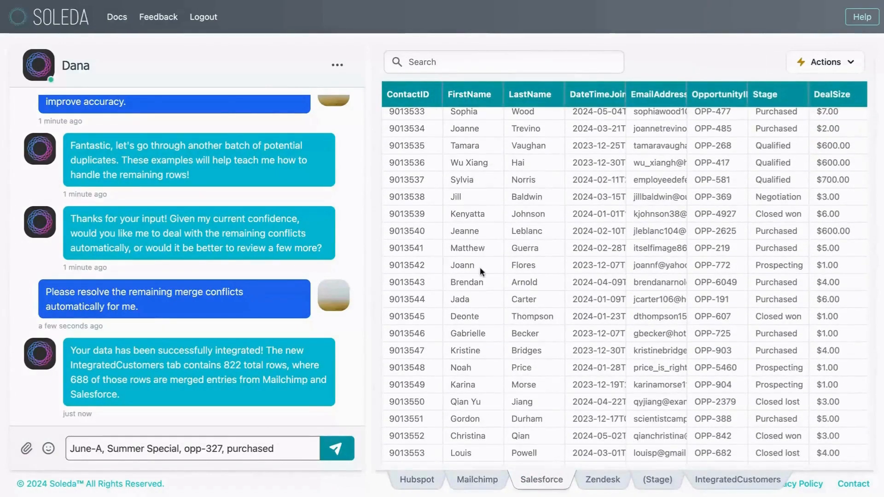
click(469, 54)
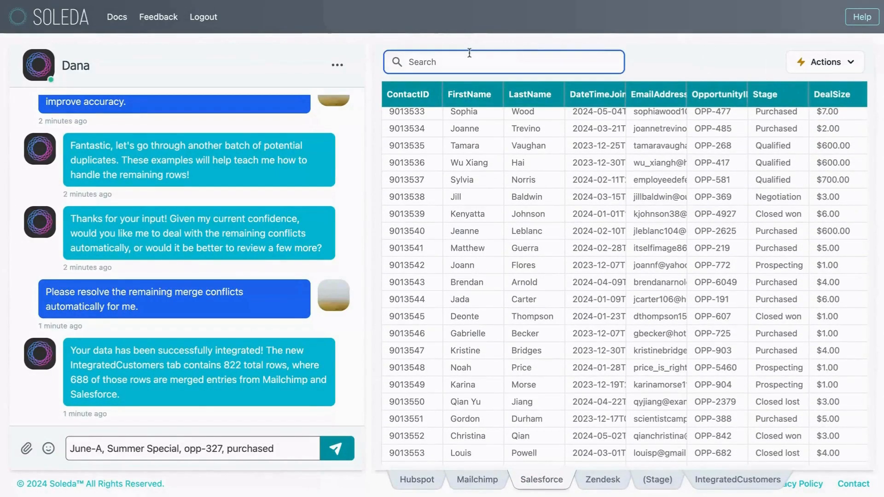
text(malik)
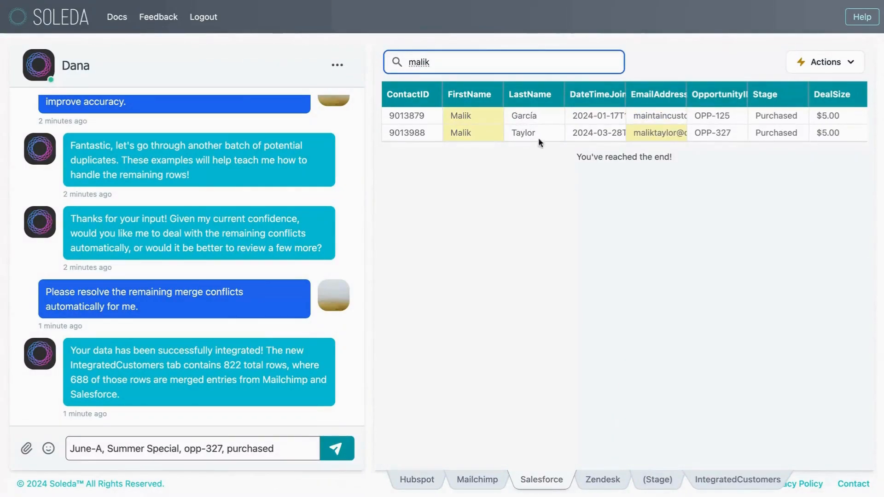
click(717, 135)
click(792, 135)
Clear the Salesforce search, review the noted values in the chat draft, and return to the IntegratedCustomers table.
click(483, 64)
key(BackSpace)
key(BackSpace)
key(BackSpace)
key(BackSpace)
key(BackSpace)
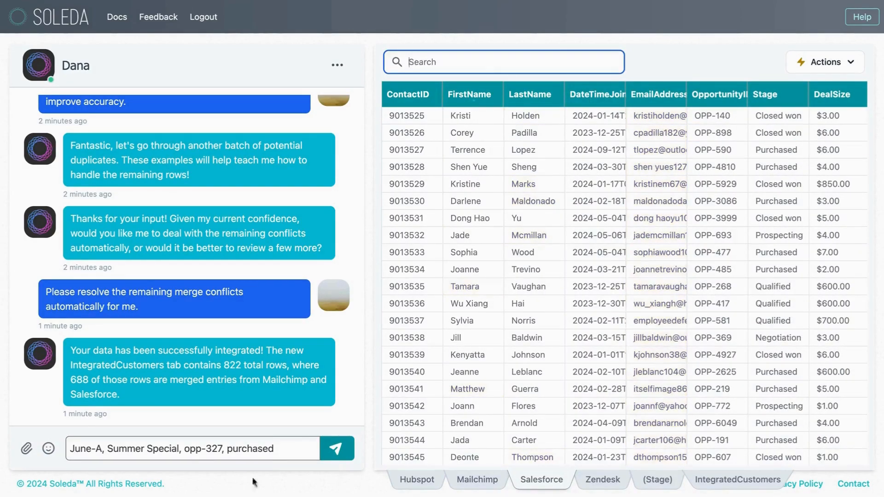
drag(278, 453, 77, 449)
click(114, 450)
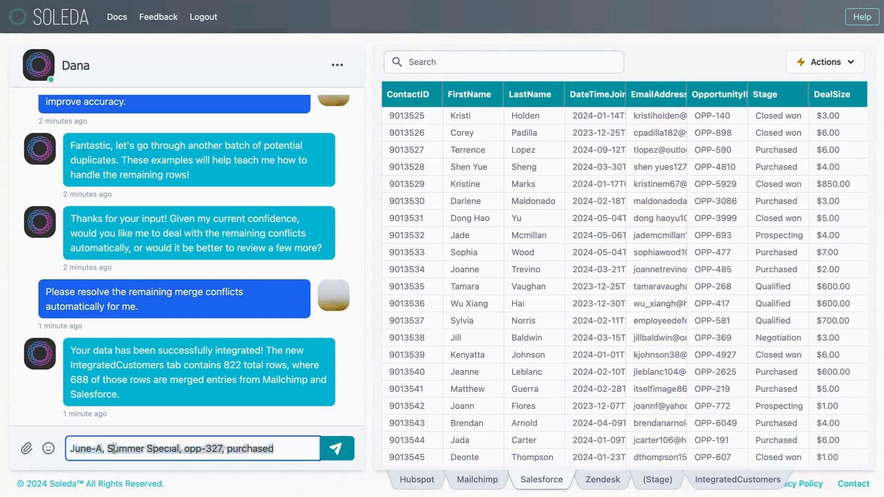
click(717, 482)
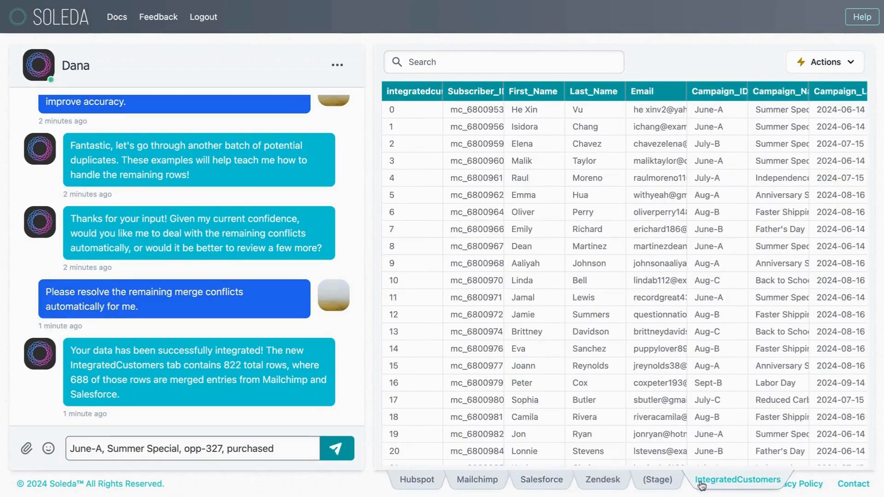
Delete the whole unsent draft note from the chat message field.
click(283, 451)
drag(278, 454, 2, 454)
key(BackSpace)
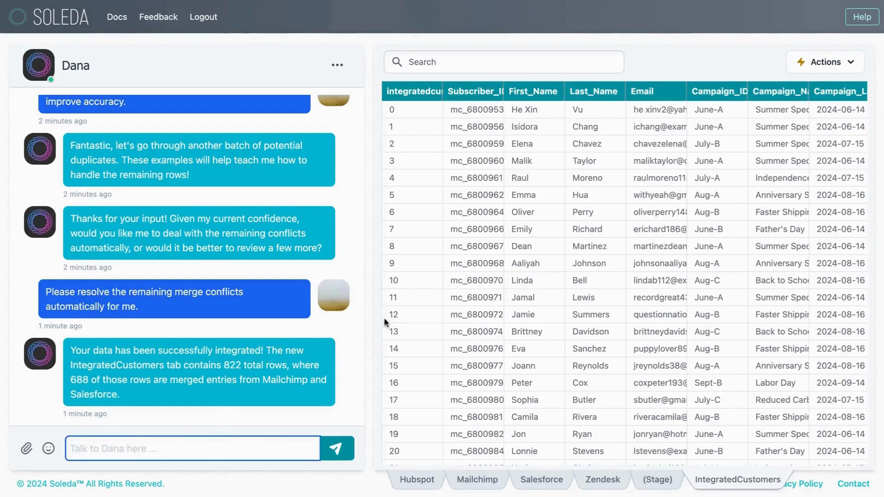
Compare the total row count in Dana's integration message with the last rows of the IntegratedCustomers table.
click(233, 362)
drag(233, 362, 271, 364)
click(482, 297)
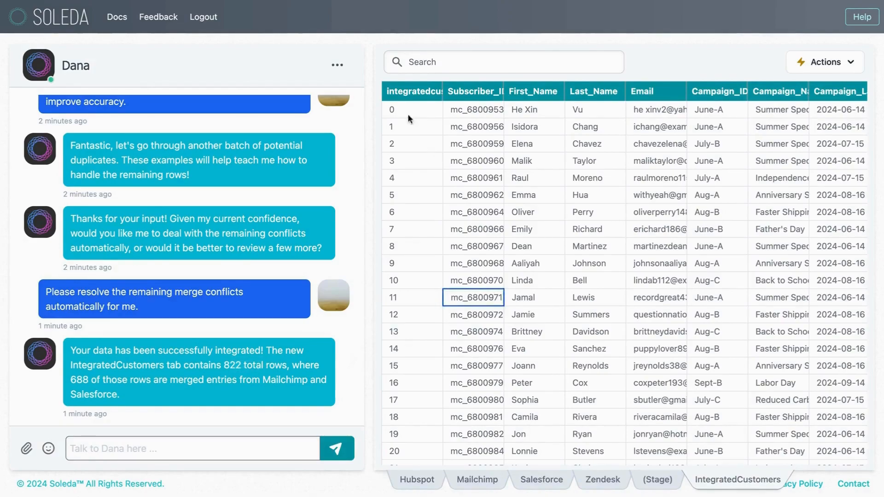
scroll(490, 197, down, 10)
scroll(489, 197, down, 20)
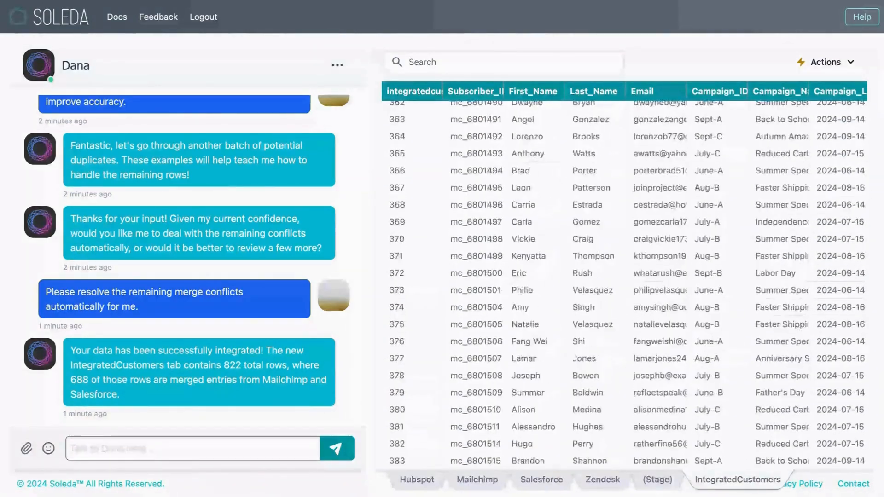
scroll(489, 197, down, 20)
scroll(391, 397, down, 15)
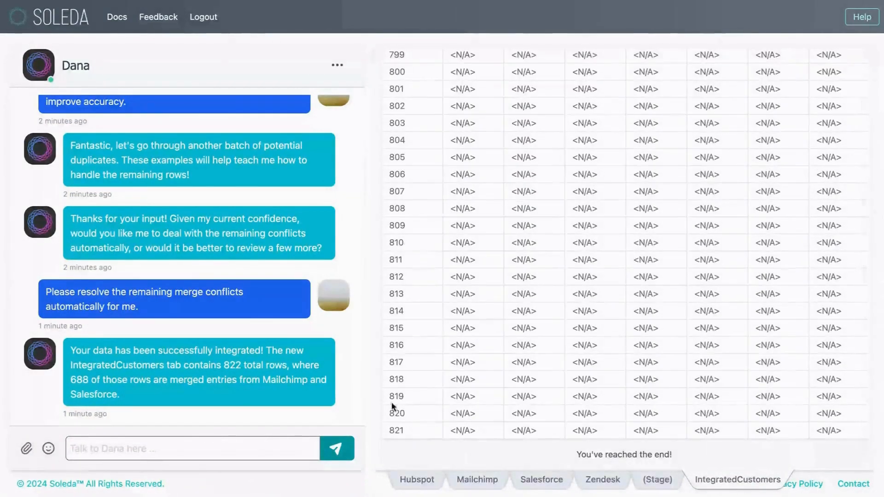
Examine the final IntegratedCustomers rows across all columns, comparing their Mailchimp fields with their Salesforce fields.
click(415, 431)
click(492, 397)
click(563, 356)
scroll(563, 357, right, 2)
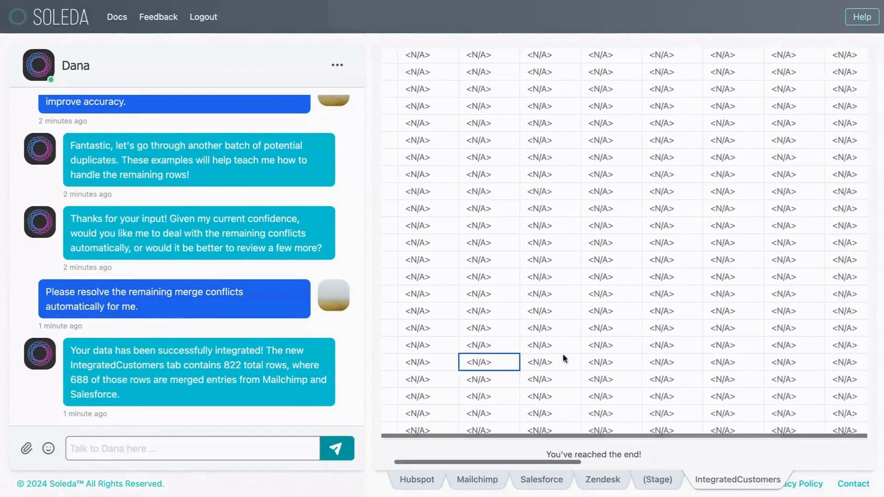
scroll(565, 358, right, 6)
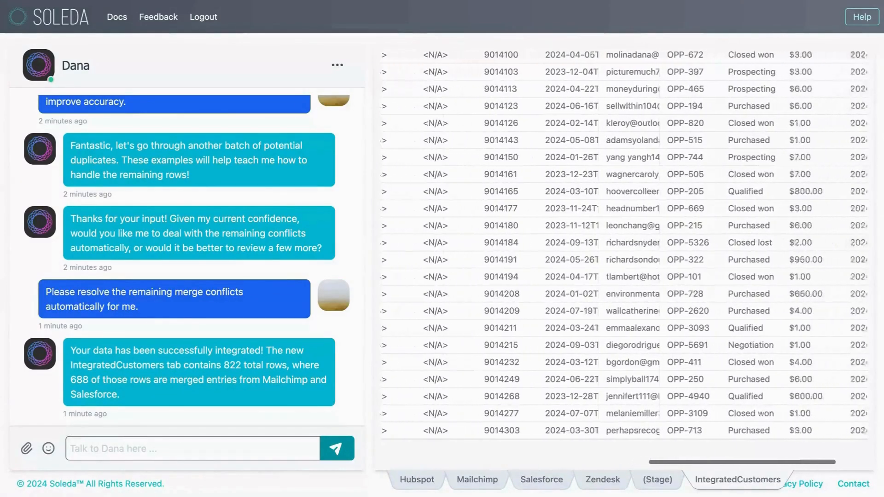
scroll(565, 359, right, 2)
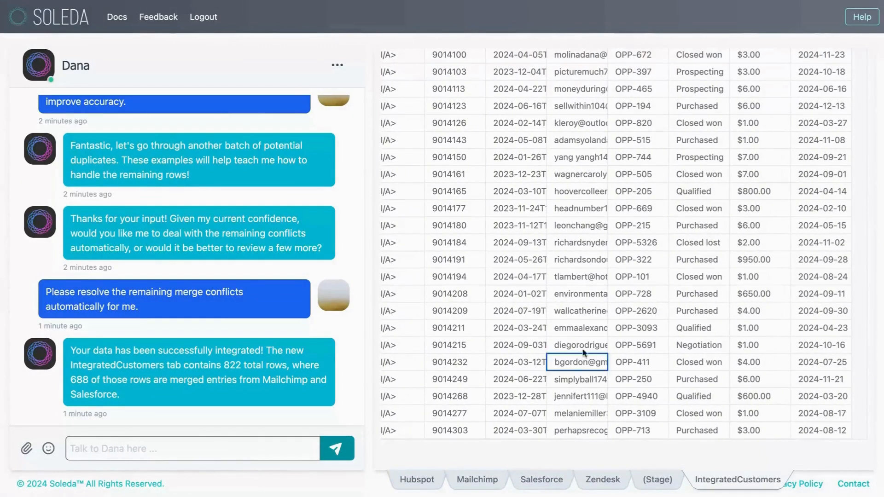
scroll(594, 348, right, 8)
scroll(595, 348, left, 1)
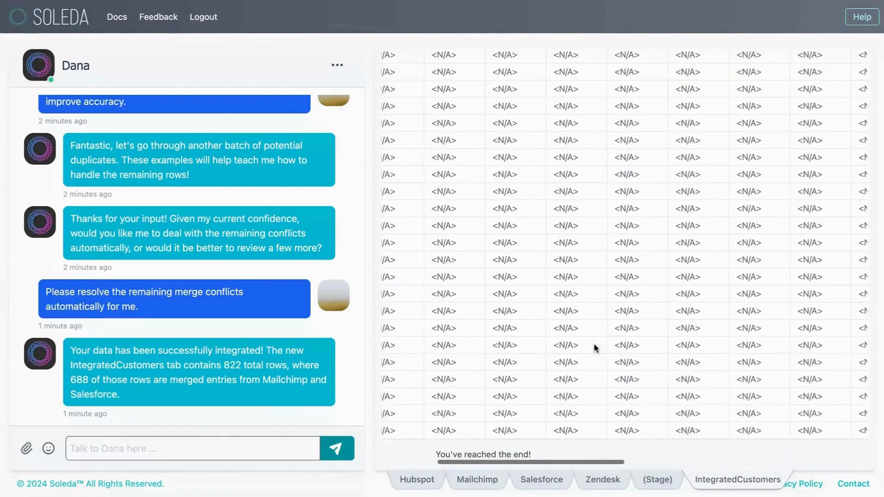
Ask Dana, "According to the Integrated Customers table, what is the number of users at each sales stage, limited to just the 'Anniversary Sale' campaign?".
click(594, 348)
key(super+Up)
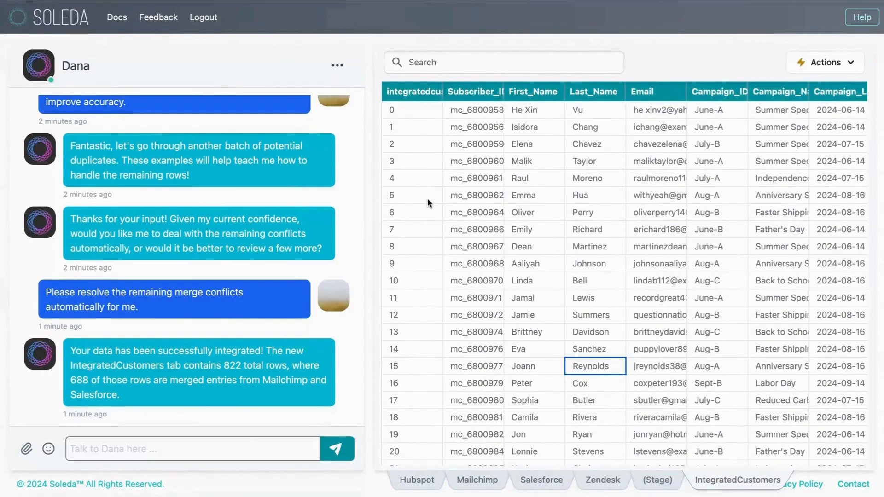
click(253, 445)
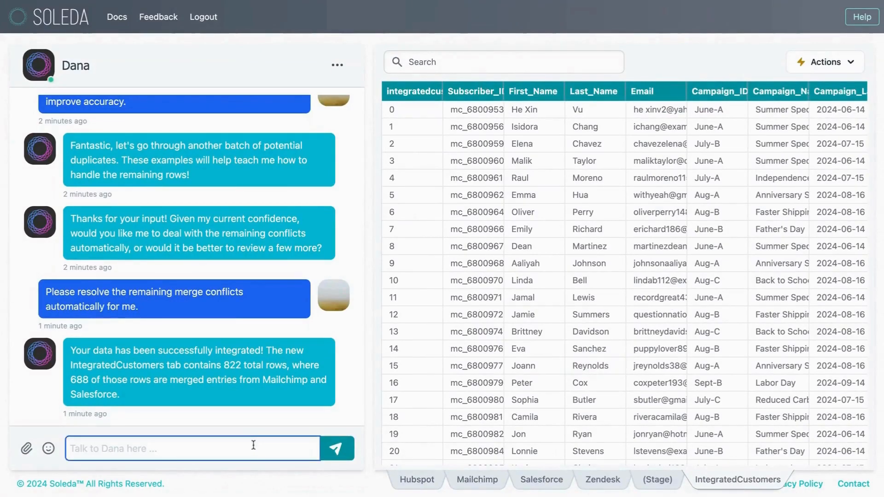
text(Accro)
key(BackSpace)
key(BackSpace)
text(prdin)
key(BackSpace)
key(BackSpace)
key(BackSpace)
key(BackSpace)
key(BackSpace)
text(ording to the )
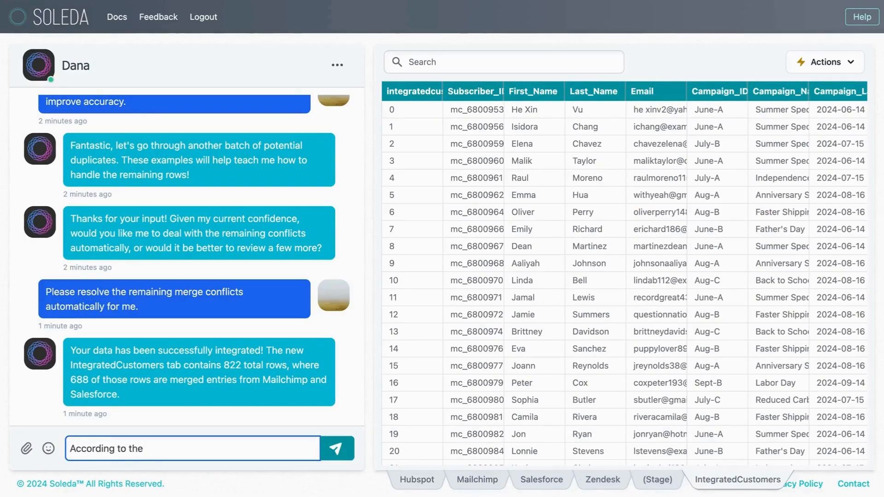
text(Integrated )
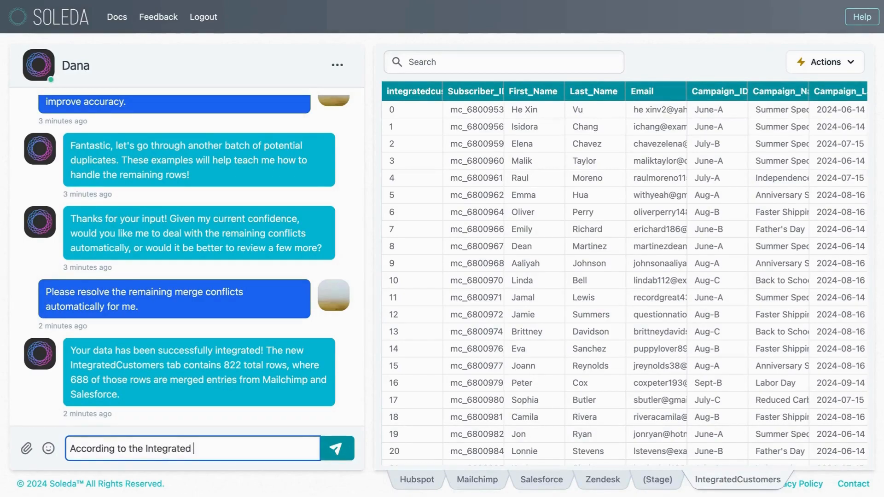
text(Customers tabl)
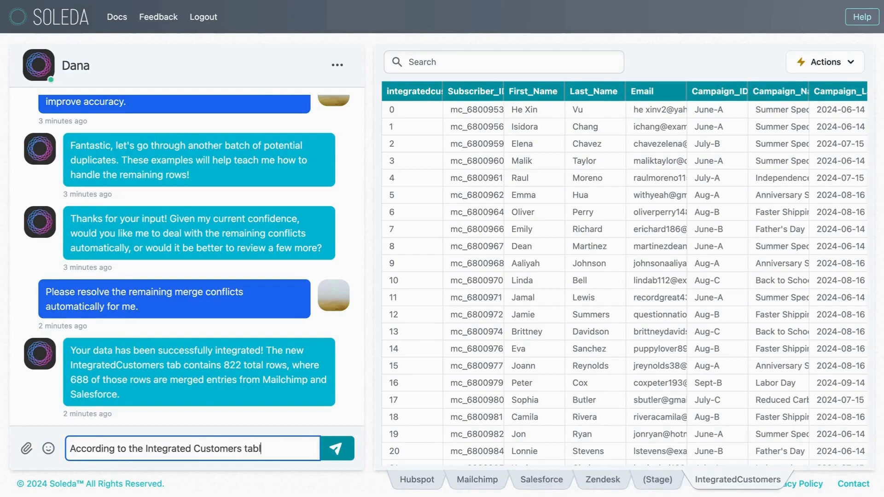
text(es what is thenumber of users)
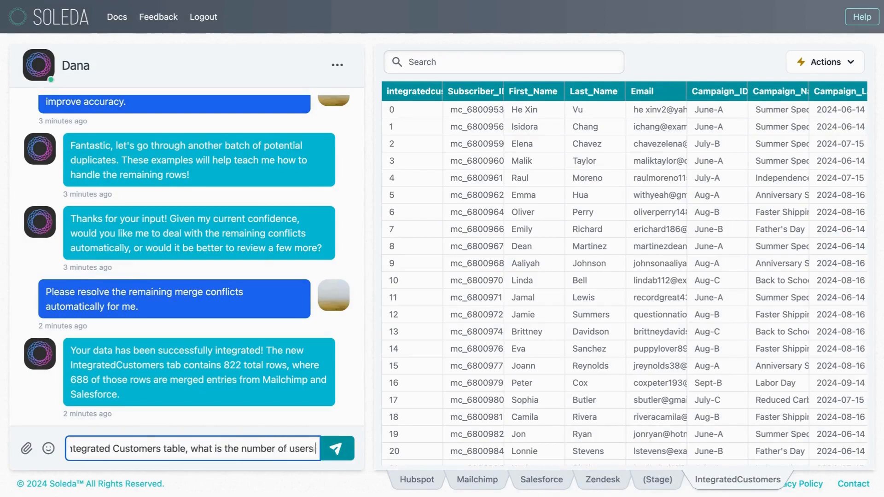
text( at each sales stage, l)
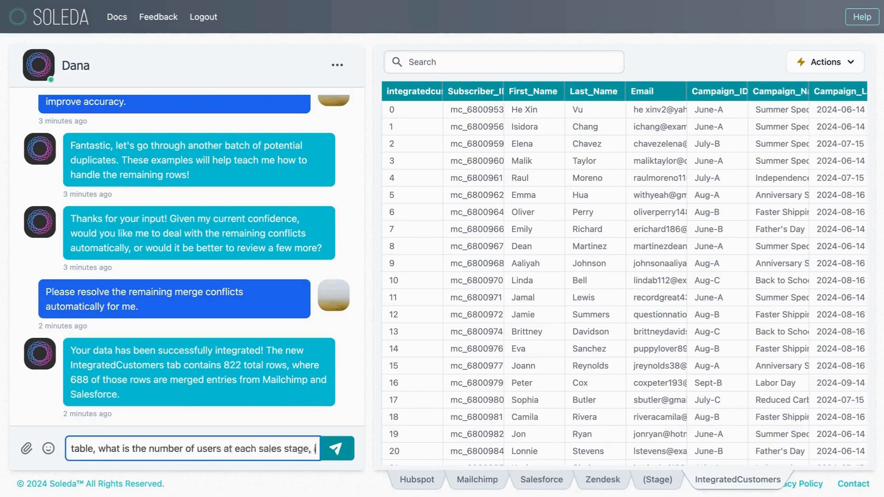
text(imited to just)
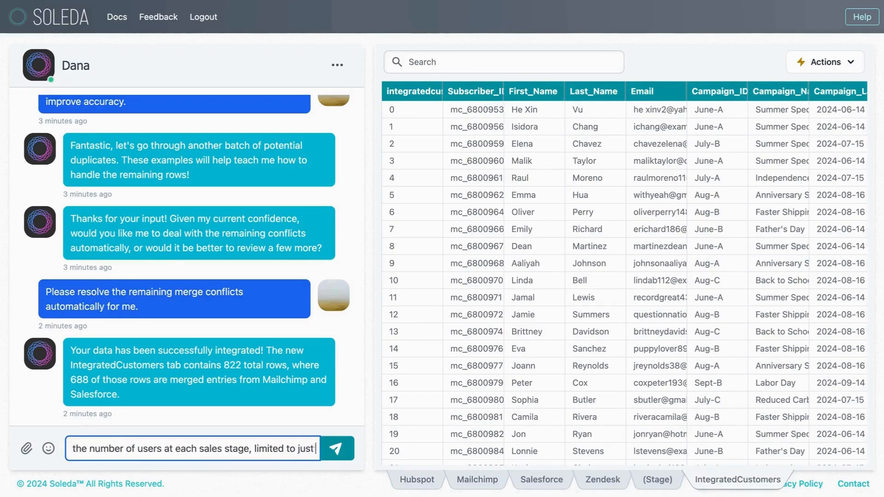
text( the 'Anniversary Sales)
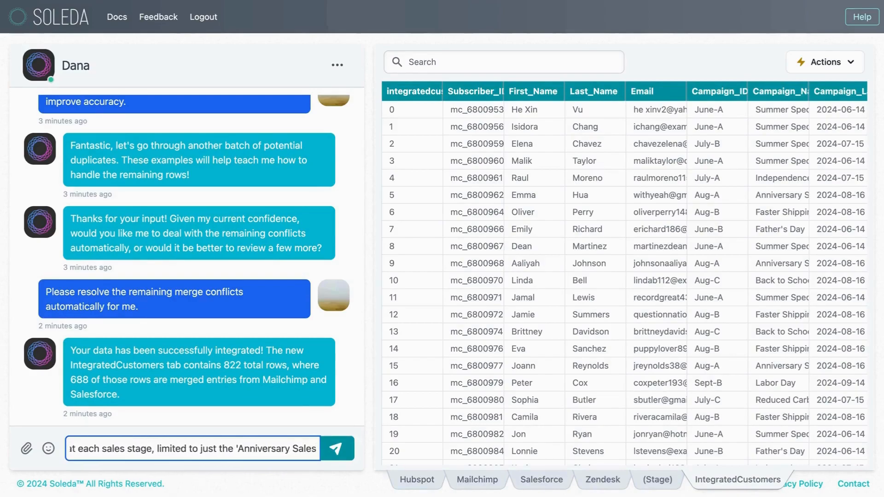
text(i)
key(BackSpace)
key(BackSpace)
key(BackSpace)
key(BackSpace)
text(paign?)
key(Return)
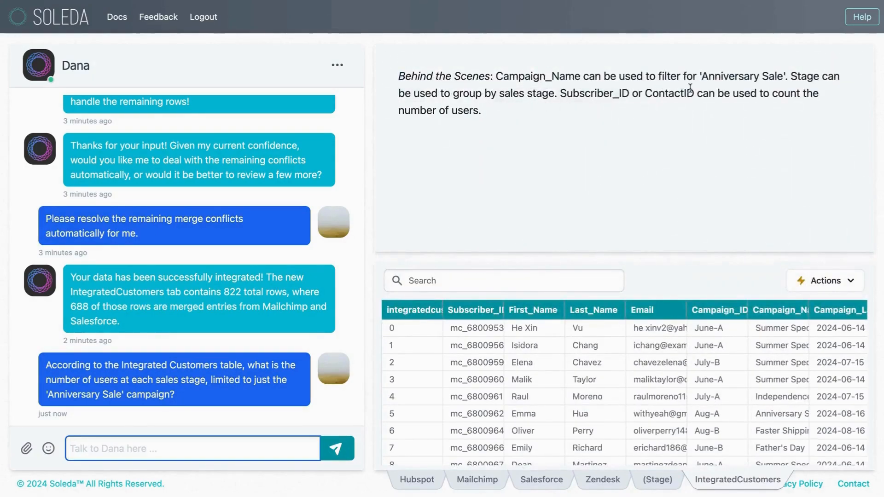
Review Dana's field choices for counting users and the source table named in the generated SQL query.
drag(580, 94, 675, 93)
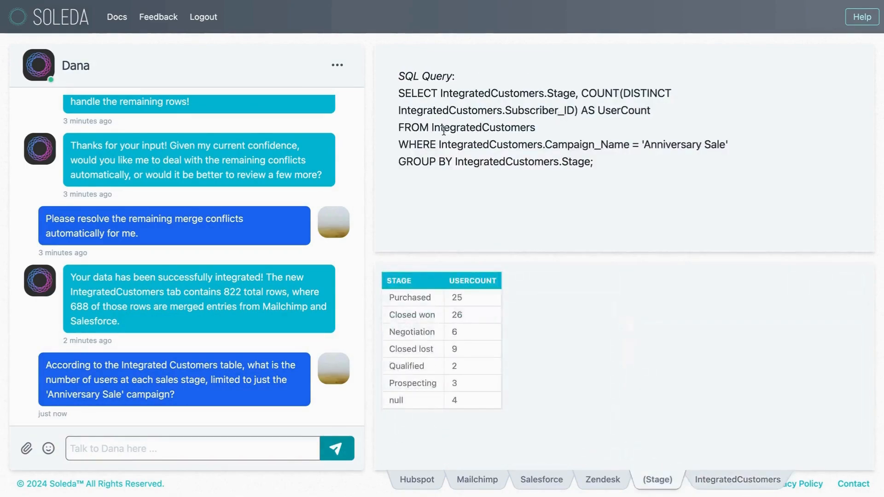
drag(411, 128, 513, 125)
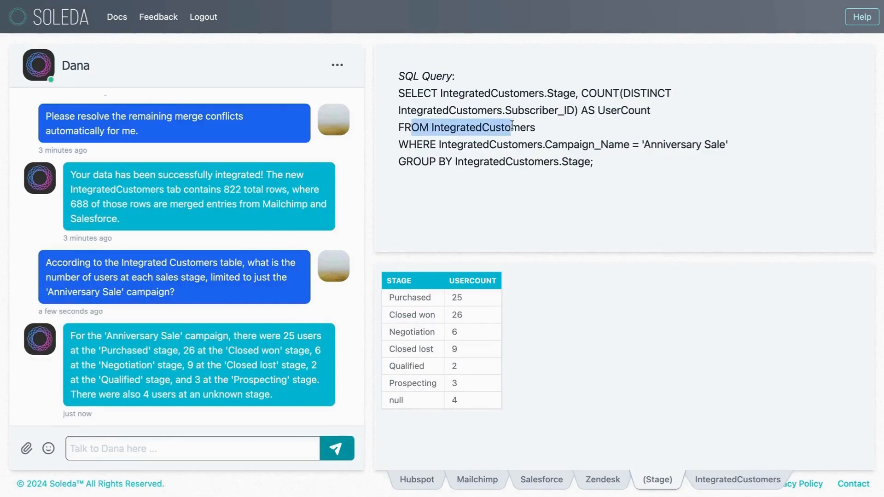
click(512, 127)
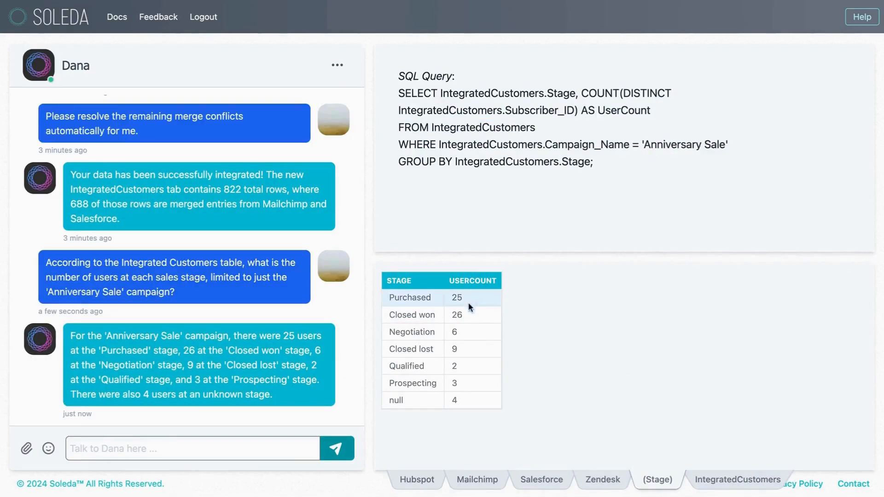